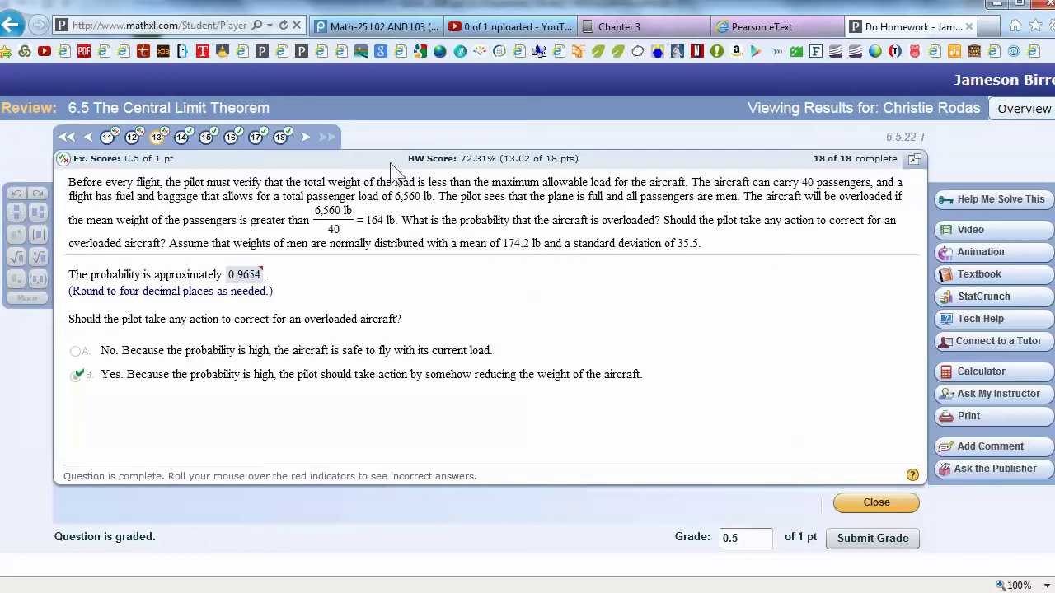
# Step: Open StatCrunch from the homework question and bring up its Normal distribution calculator
pyautogui.moveTo(249, 279)
pyautogui.moveTo(252, 277)
pyautogui.click(983, 294)
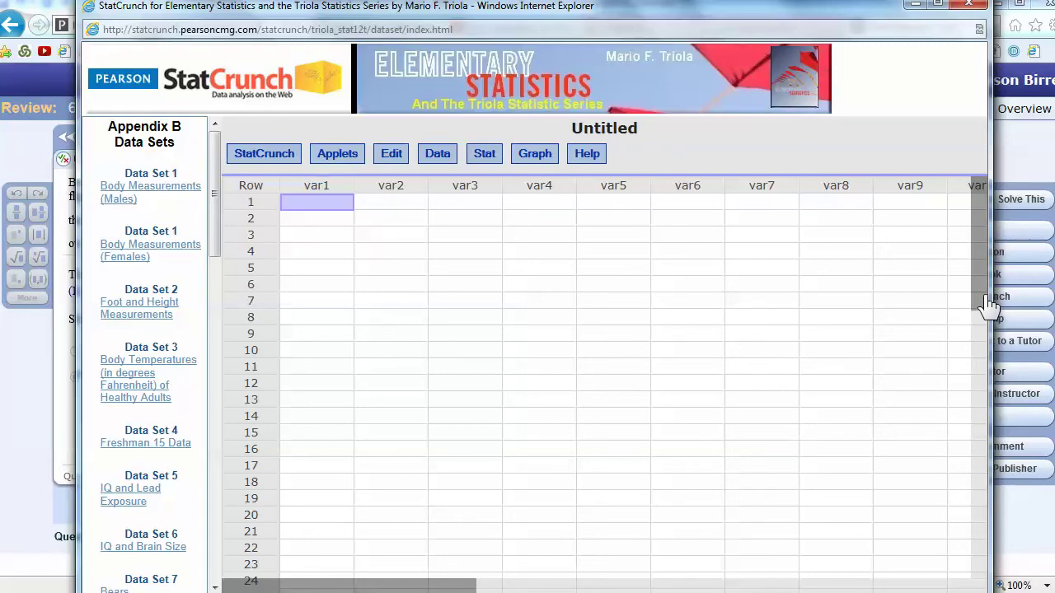
pyautogui.click(488, 155)
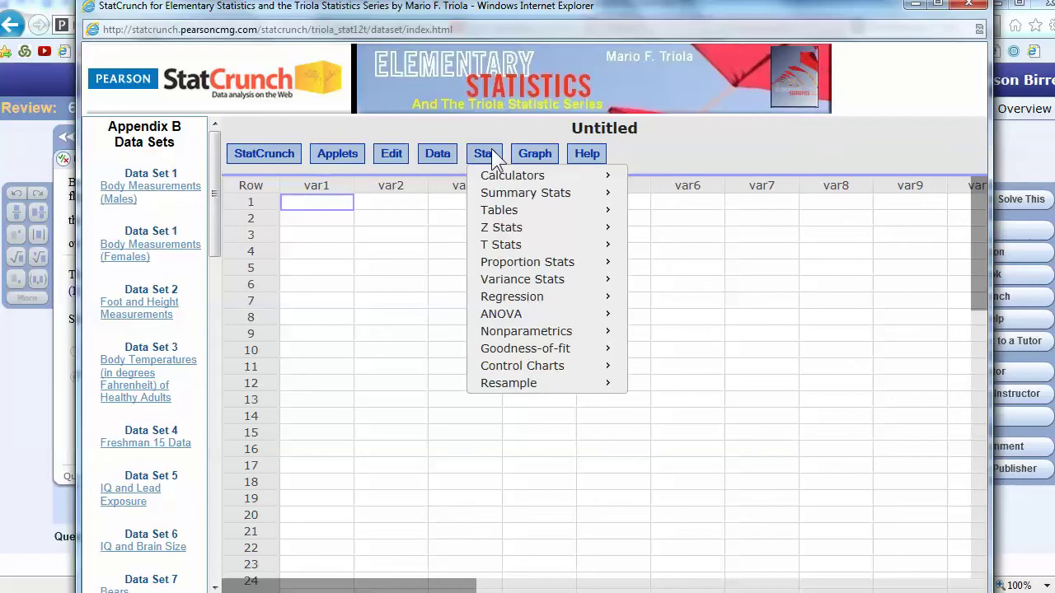
pyautogui.moveTo(528, 212)
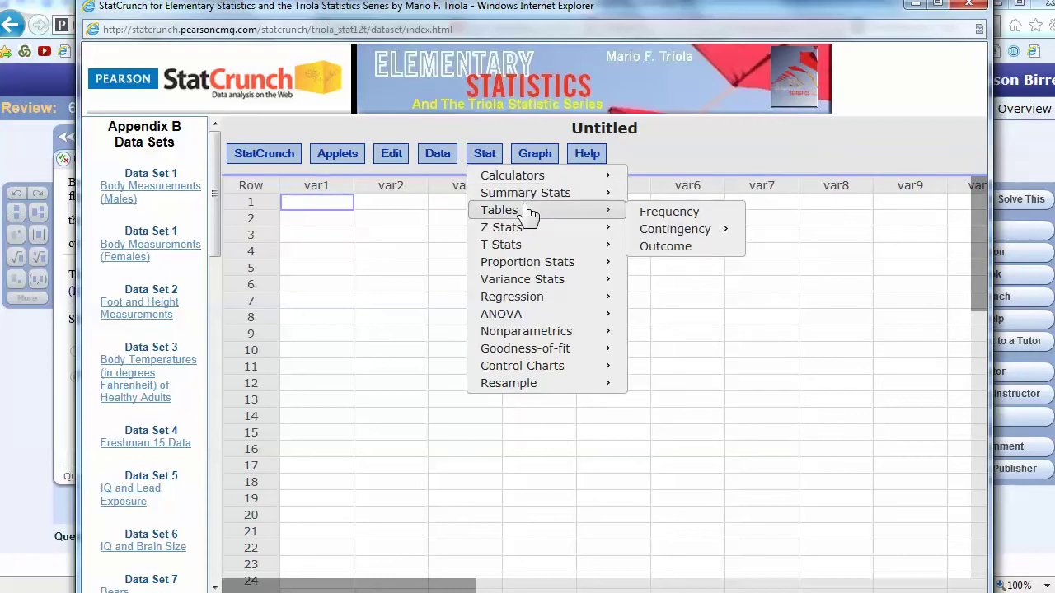
pyautogui.moveTo(550, 196)
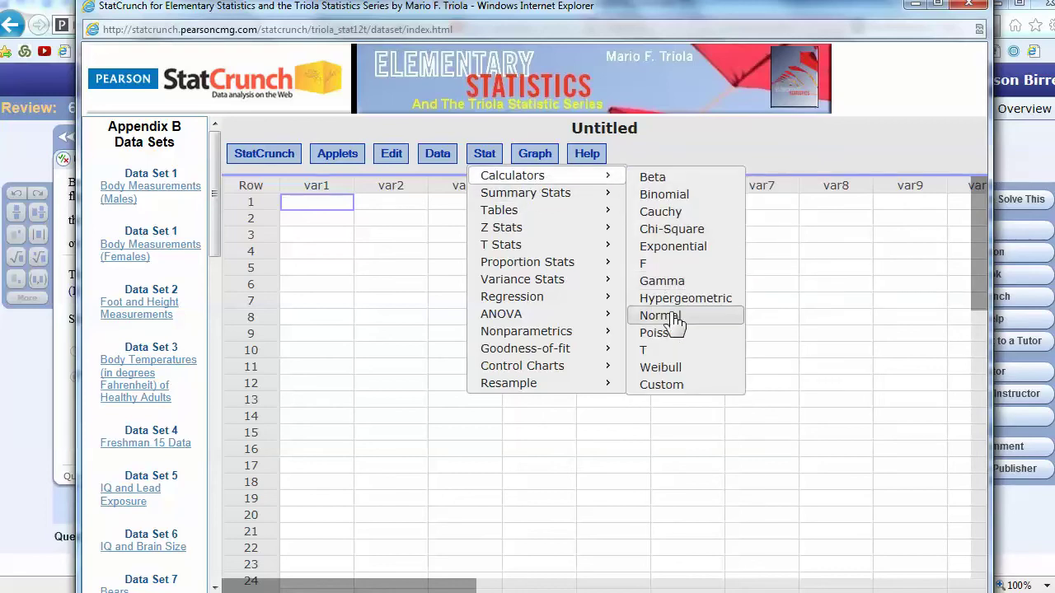
pyautogui.click(672, 316)
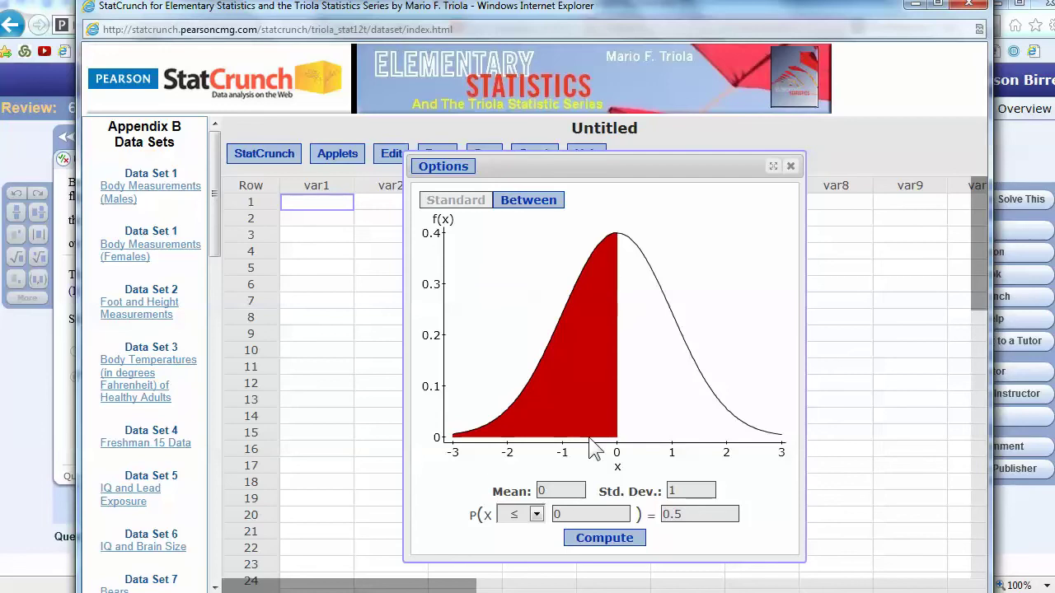
# Step: Set the normal calculator's mean to 174.2 and standard deviation to 35.5, as given in the homework question
pyautogui.hotkey('alt', 'Tab')
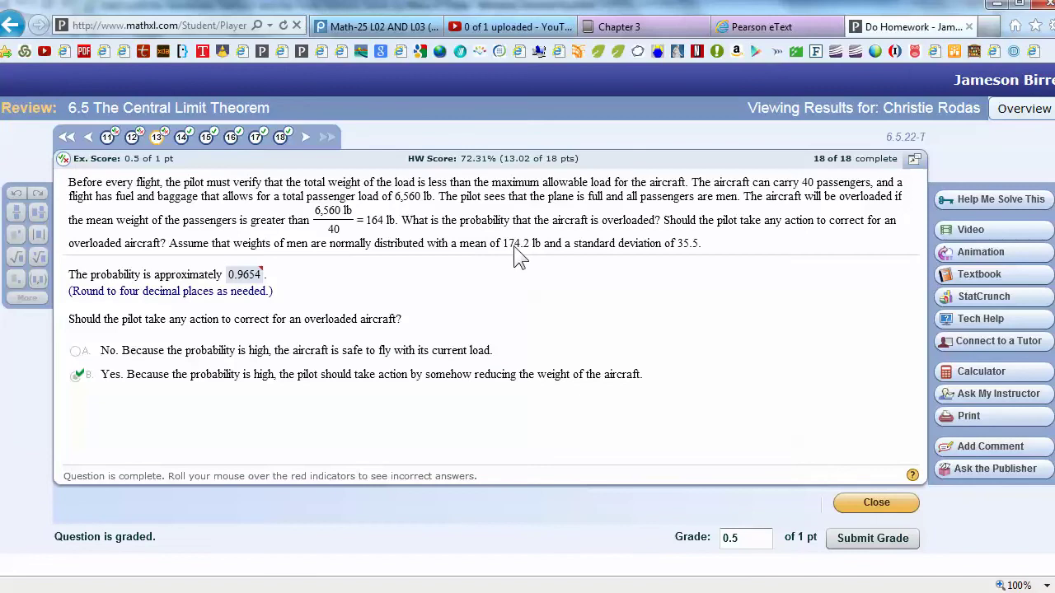
pyautogui.hotkey('alt', 'Tab')
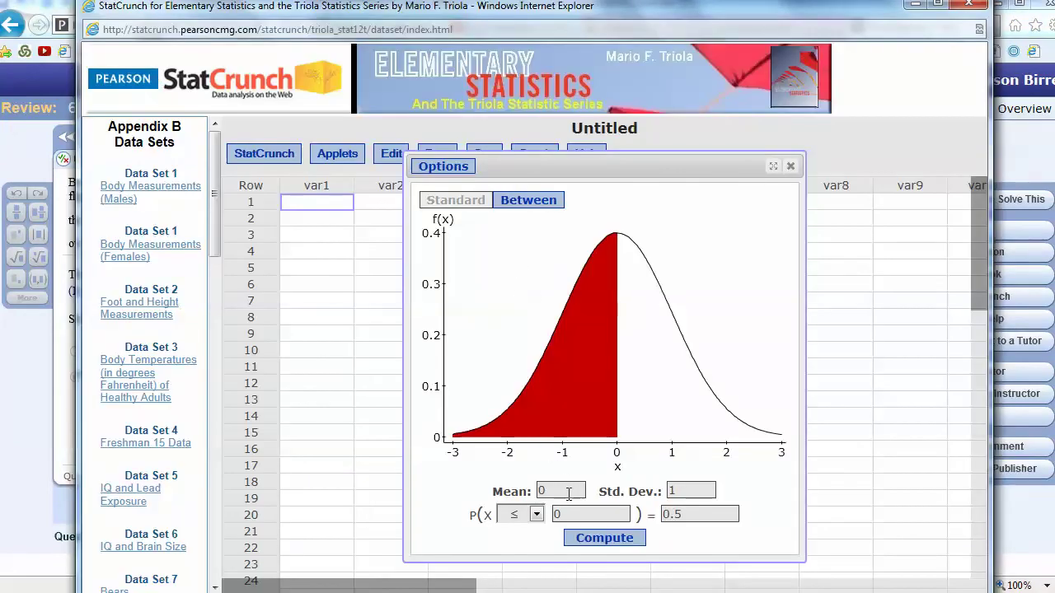
pyautogui.press('BackSpace')
pyautogui.write('1')
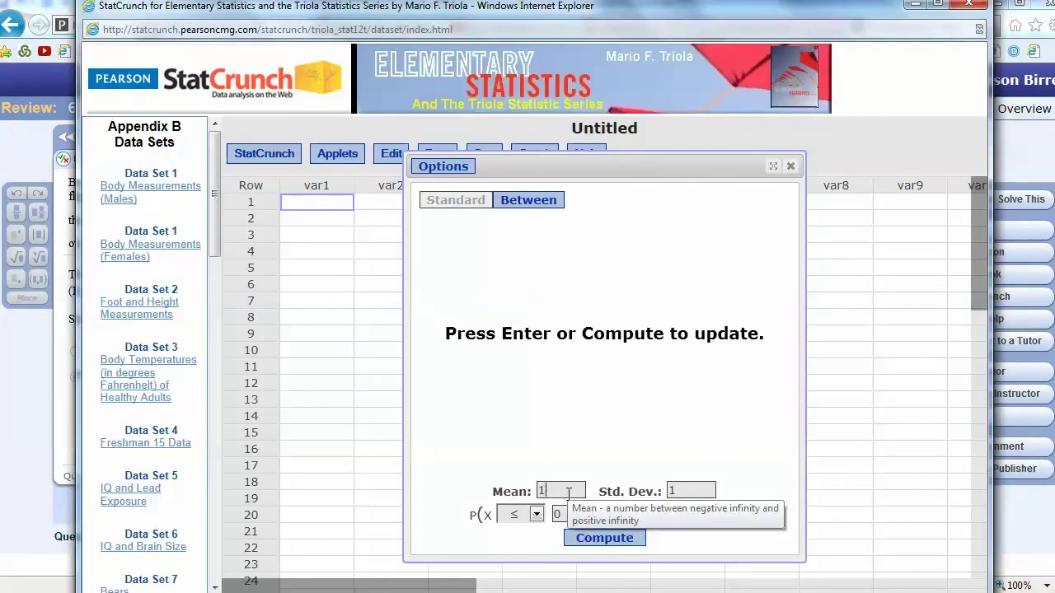
pyautogui.write('74.')
pyautogui.hotkey('alt', 'Tab')
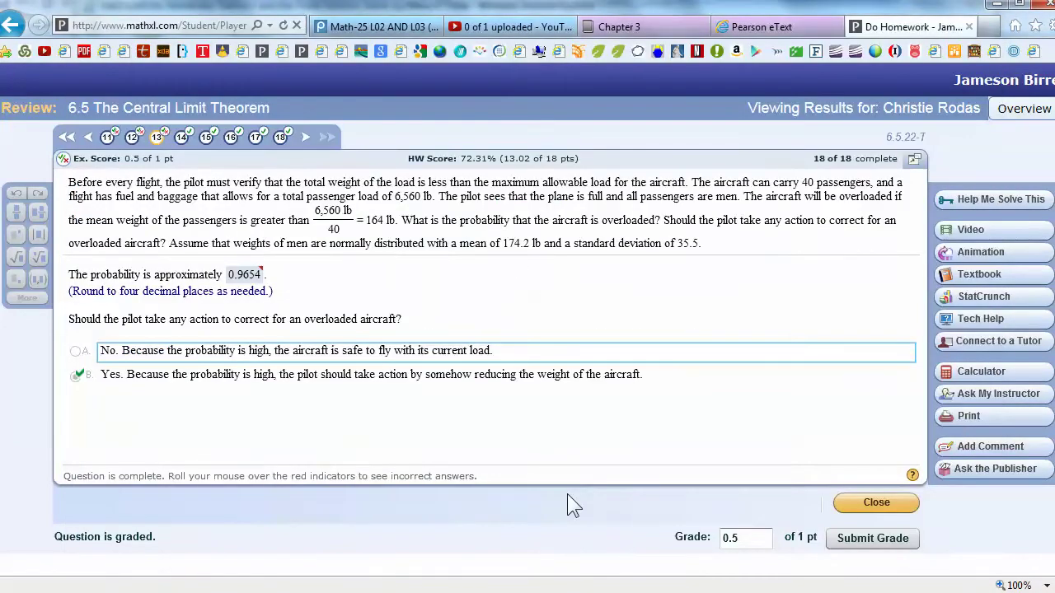
pyautogui.hotkey('alt', 'Tab')
pyautogui.write('3')
pyautogui.press('Tab')
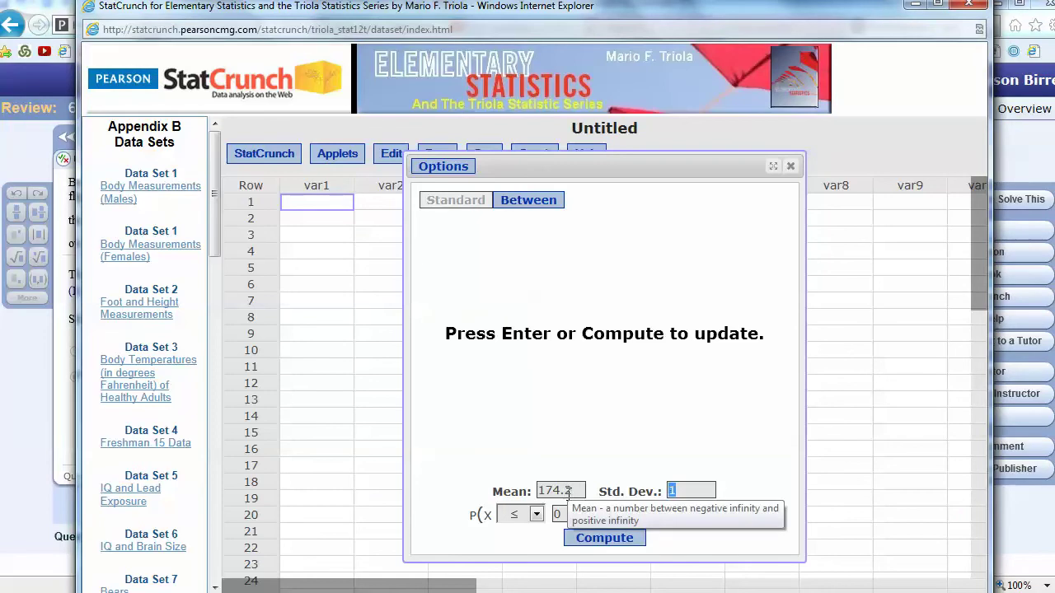
pyautogui.hotkey('alt', 'Tab')
pyautogui.hotkey('alt', 'Tab')
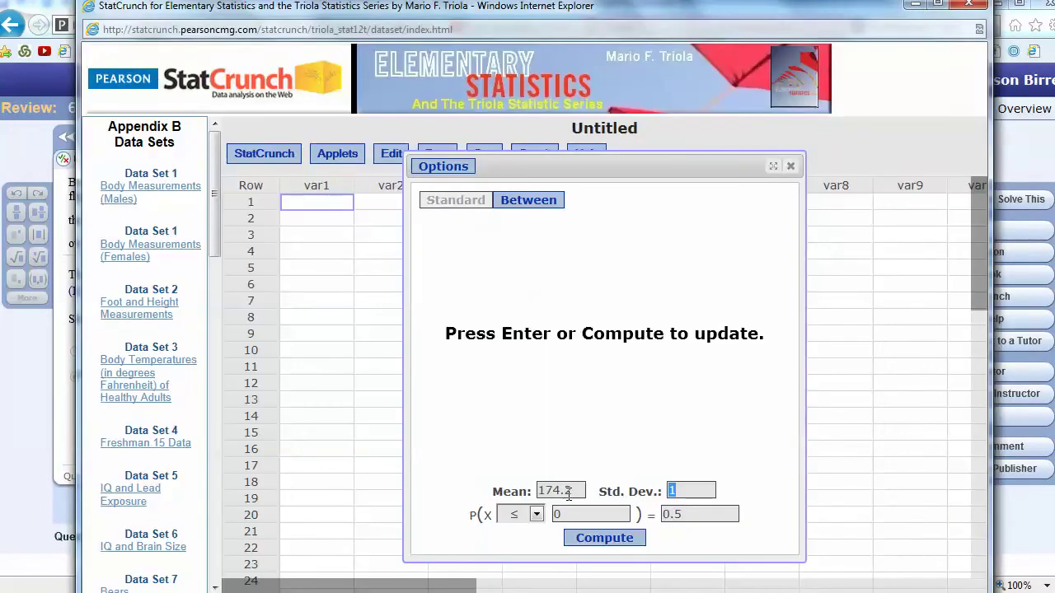
pyautogui.write('35.5')
# Step: Compute the probability that X is ≥ 164 in the normal calculator, and return to the homework question
pyautogui.click(563, 516)
pyautogui.press('BackSpace')
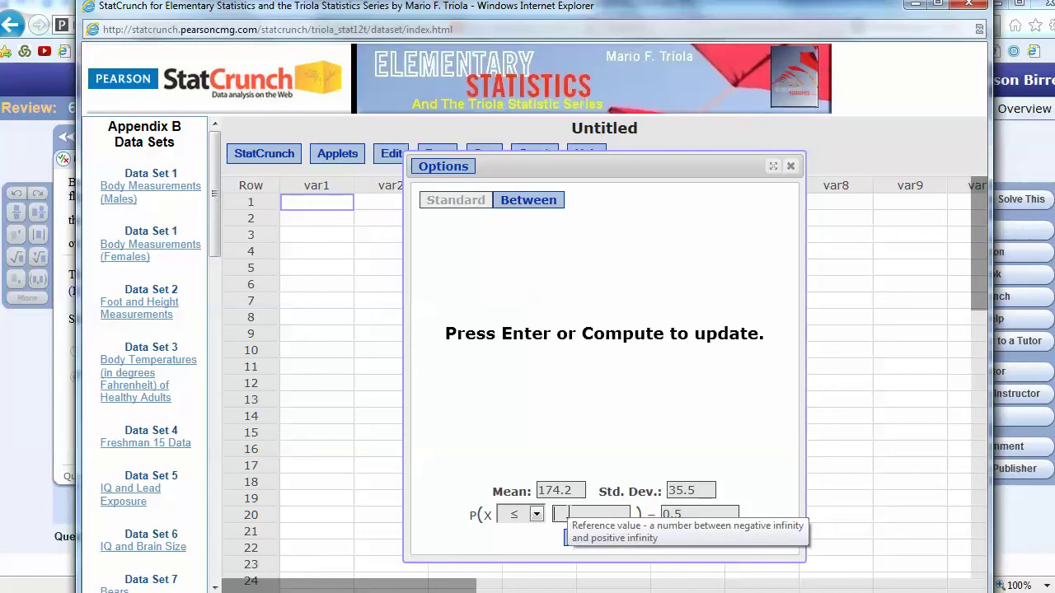
pyautogui.write('164')
pyautogui.click(537, 516)
pyautogui.click(528, 545)
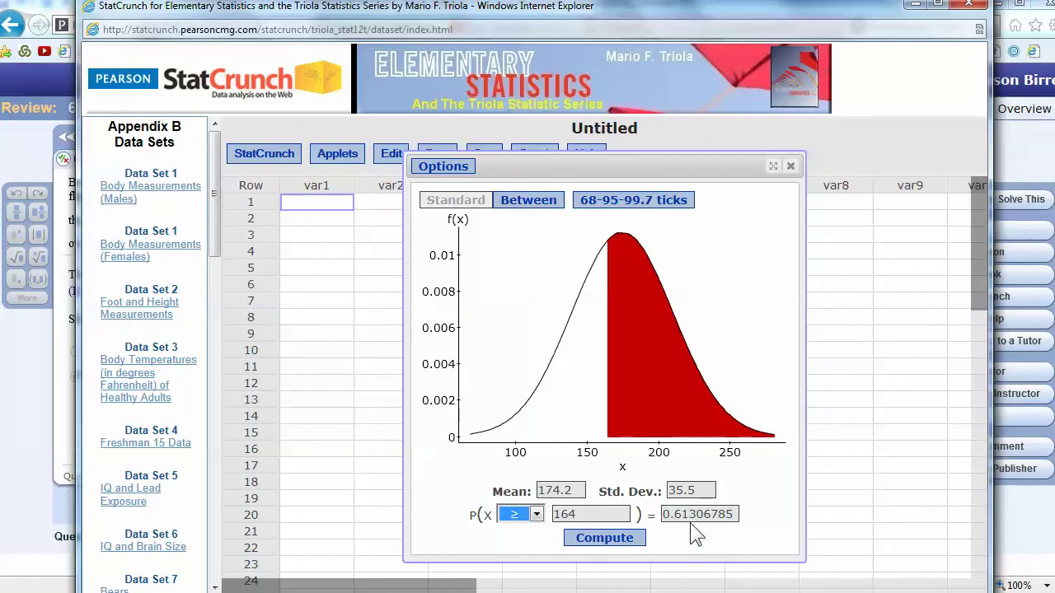
pyautogui.hotkey('alt', 'Tab')
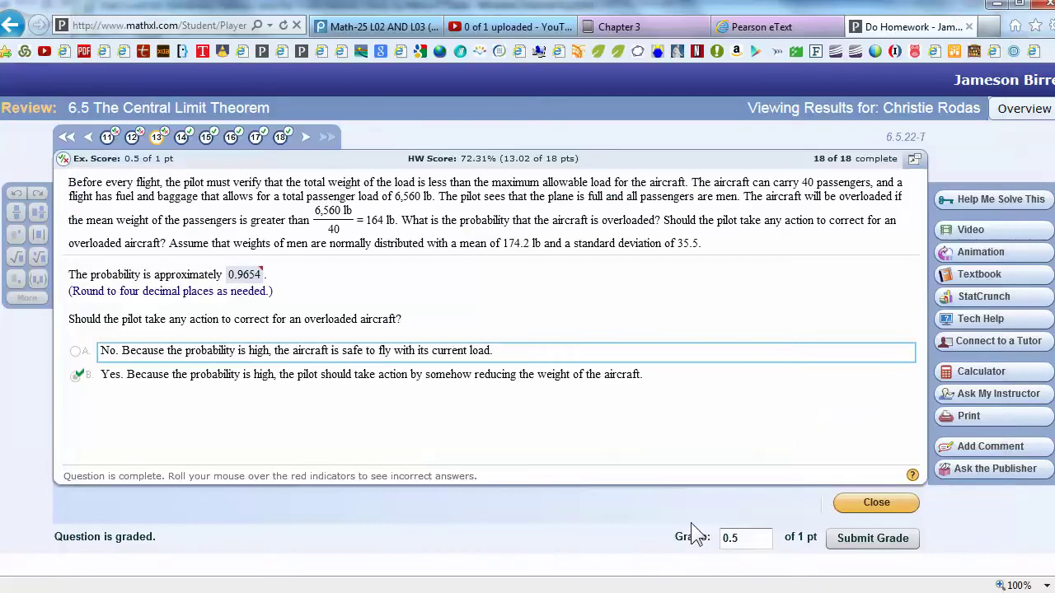
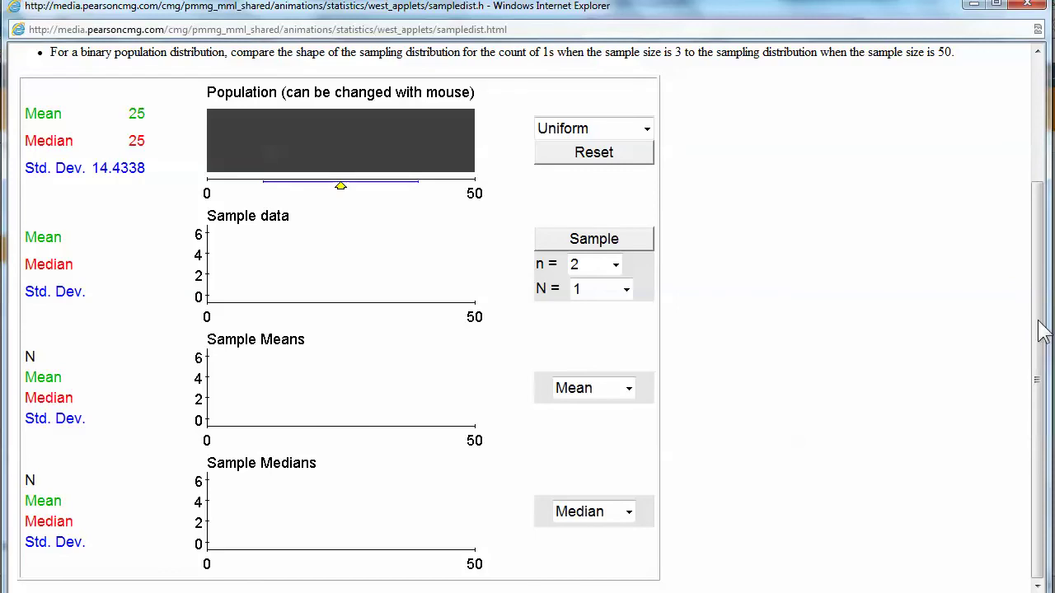
# Step: Try the Binary: p = 0.1, Skewed and Bell shaped population distributions in the sampling distribution applet
pyautogui.moveTo(1043, 329); pyautogui.dragTo(1043, 321)
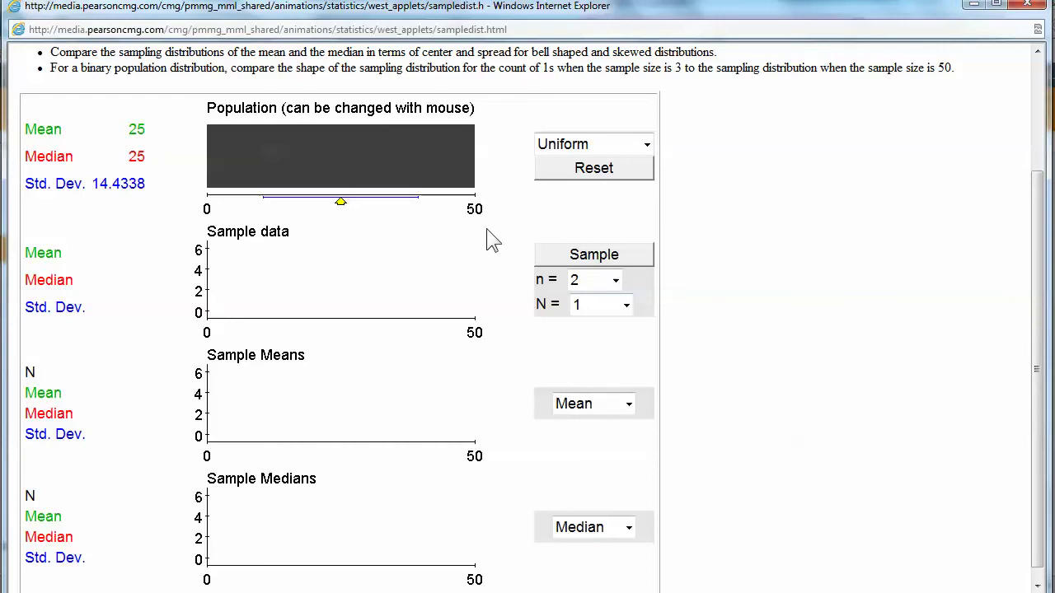
pyautogui.click(646, 149)
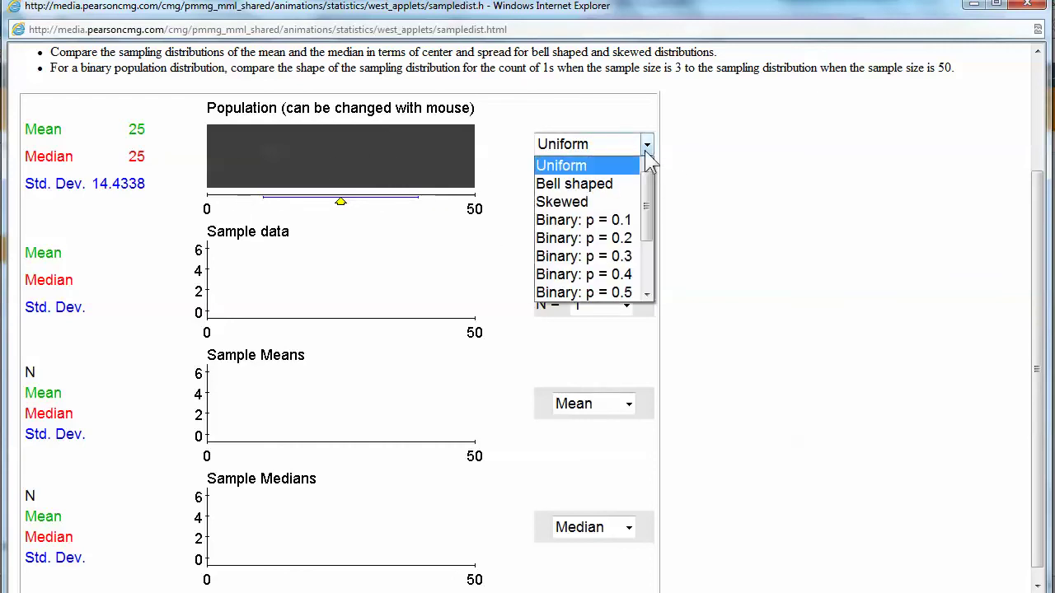
pyautogui.click(634, 220)
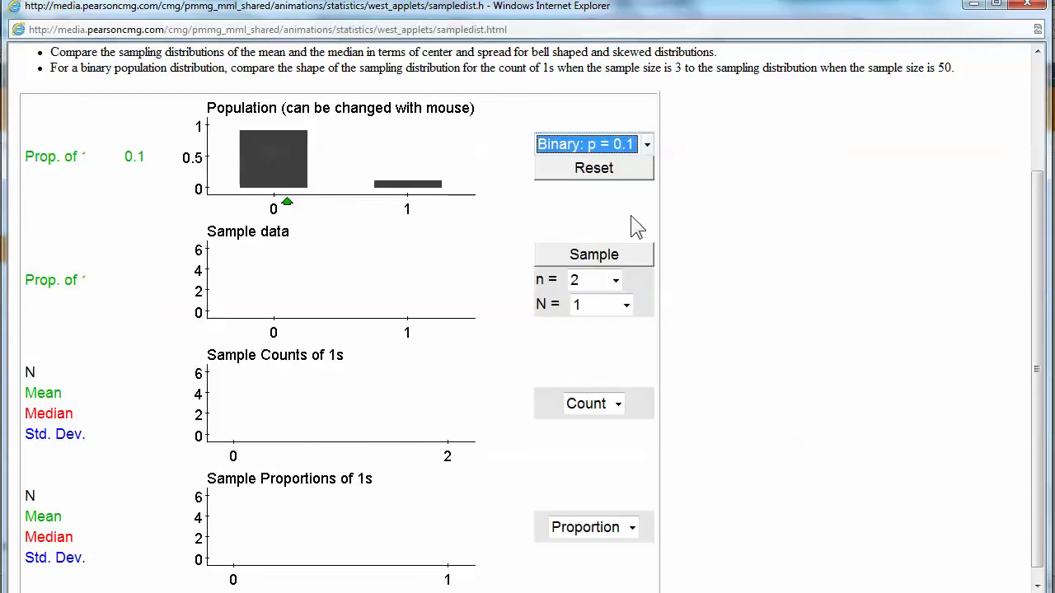
pyautogui.click(649, 149)
pyautogui.scroll(-1, 634, 210)
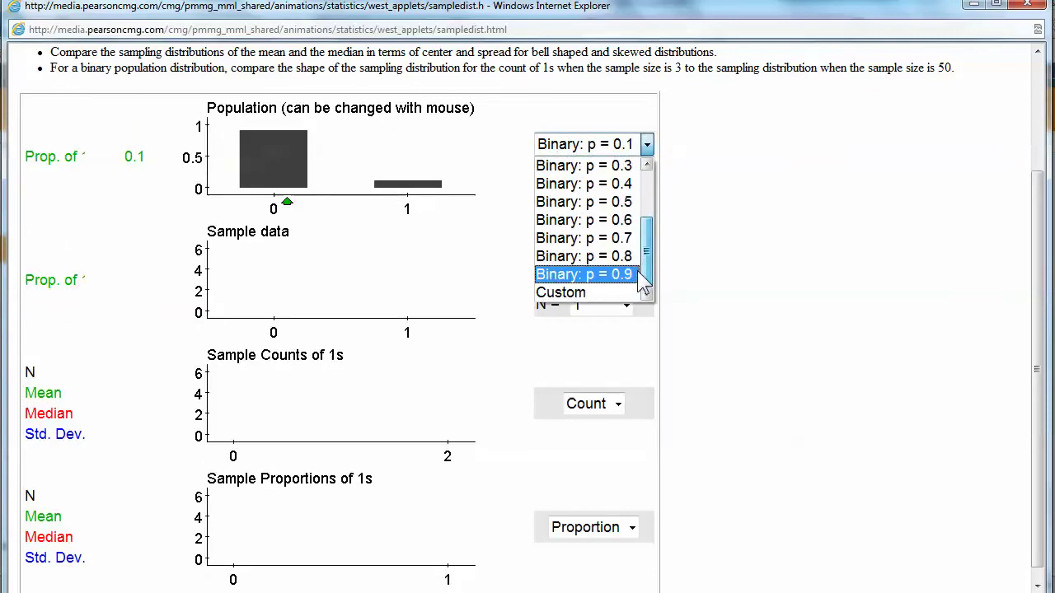
pyautogui.moveTo(651, 236); pyautogui.dragTo(651, 180)
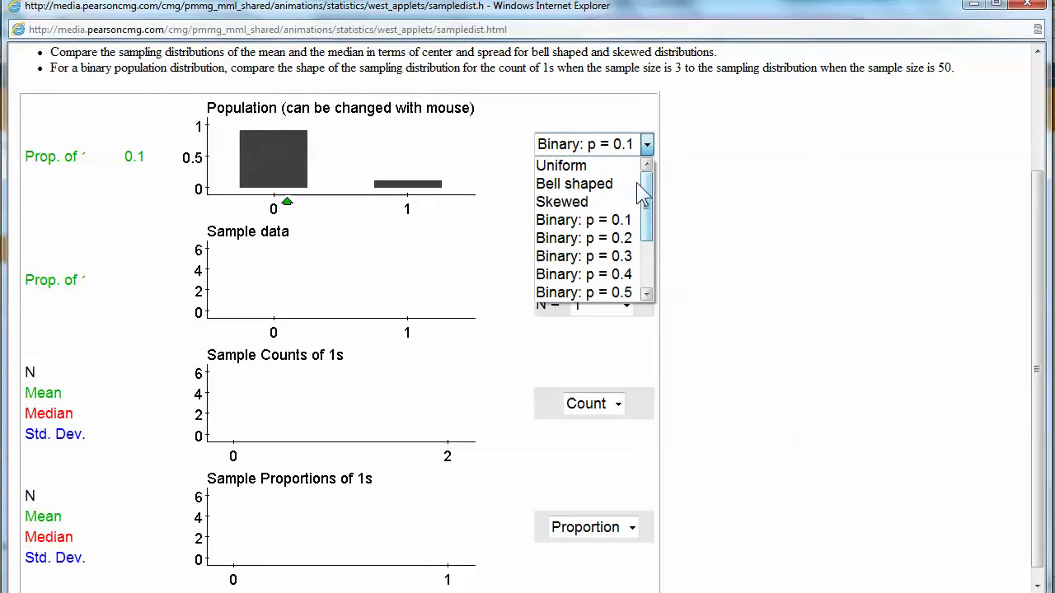
pyautogui.click(635, 202)
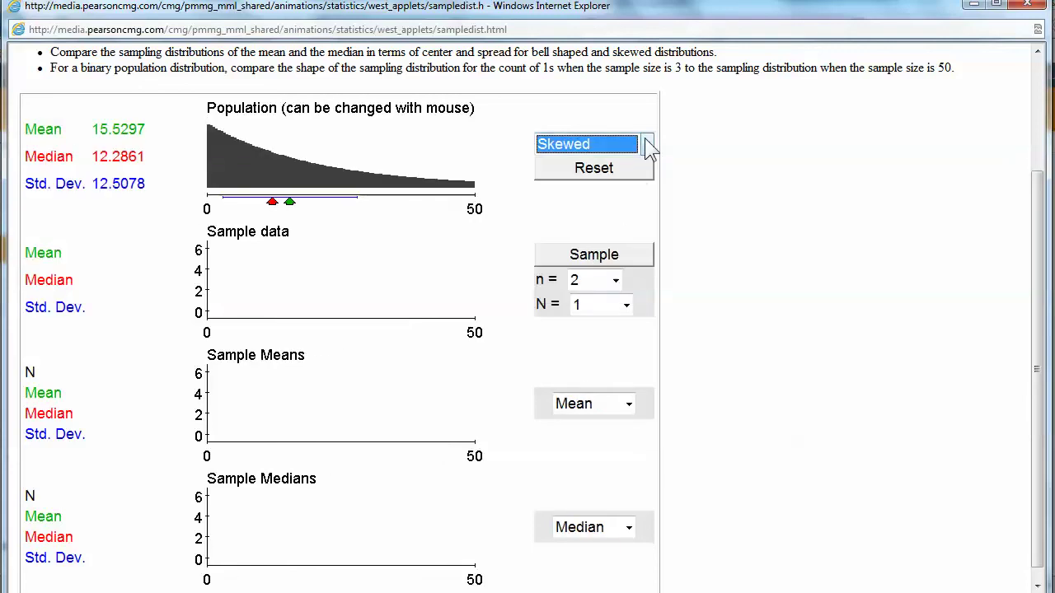
pyautogui.click(649, 147)
pyautogui.click(648, 165)
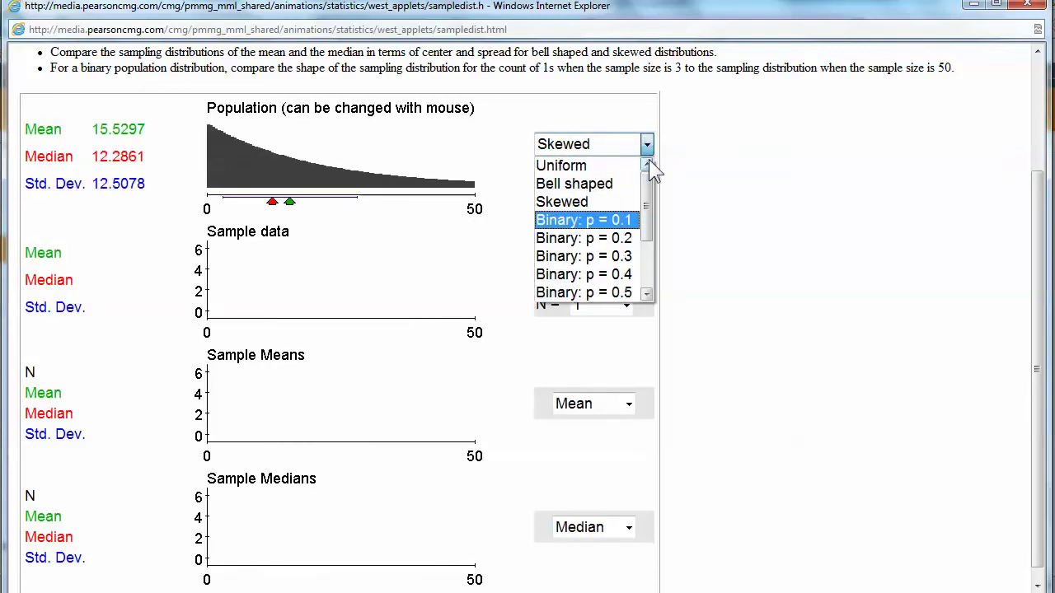
pyautogui.click(612, 185)
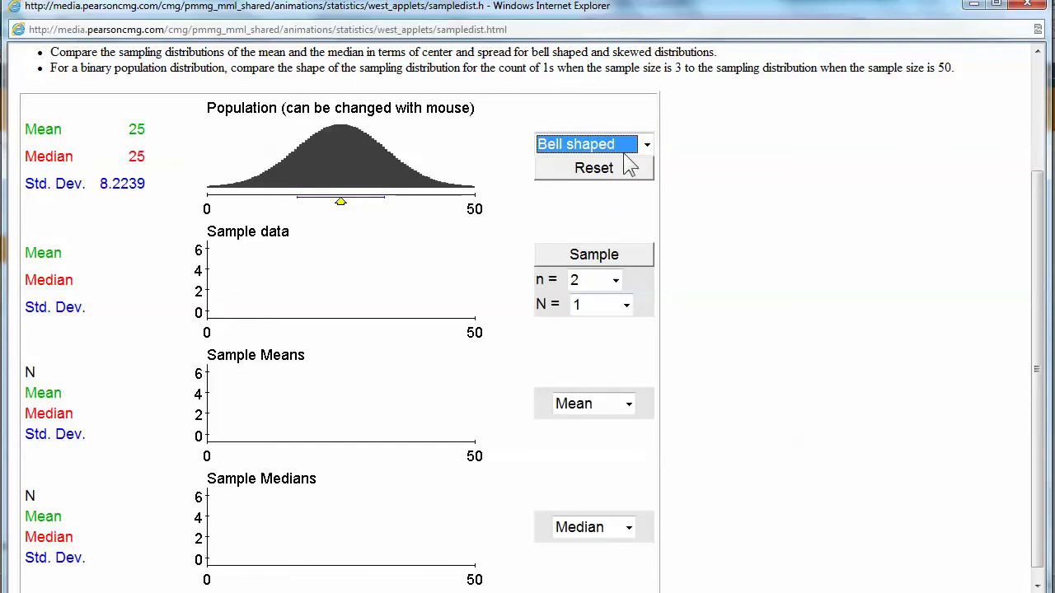
# Step: Set the population to Custom and draw an irregular, multi-peaked distribution across most of the 0 to 50 axis
pyautogui.click(647, 146)
pyautogui.moveTo(652, 219); pyautogui.dragTo(650, 299)
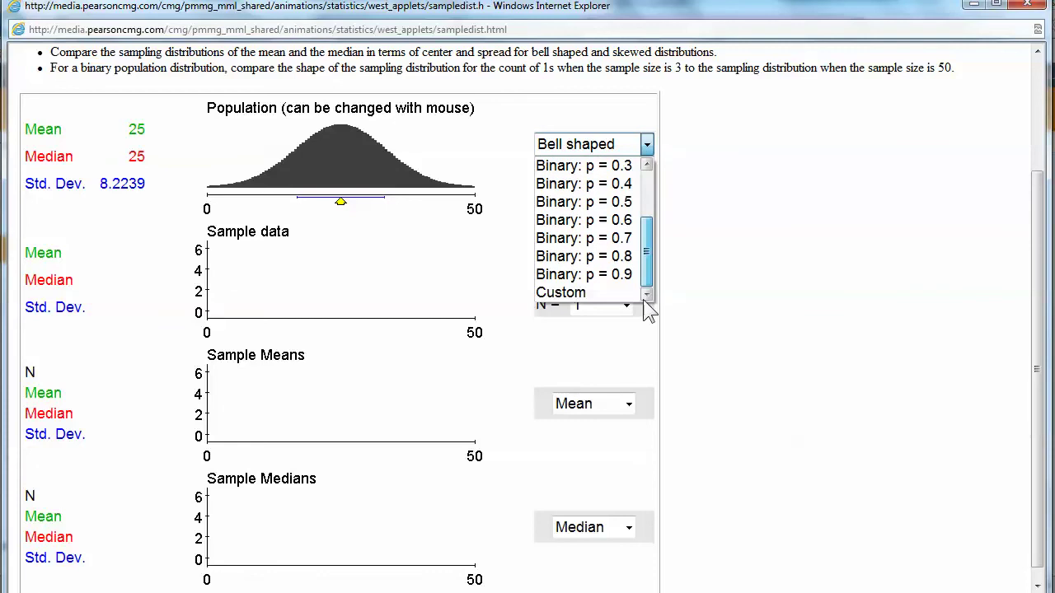
pyautogui.click(623, 295)
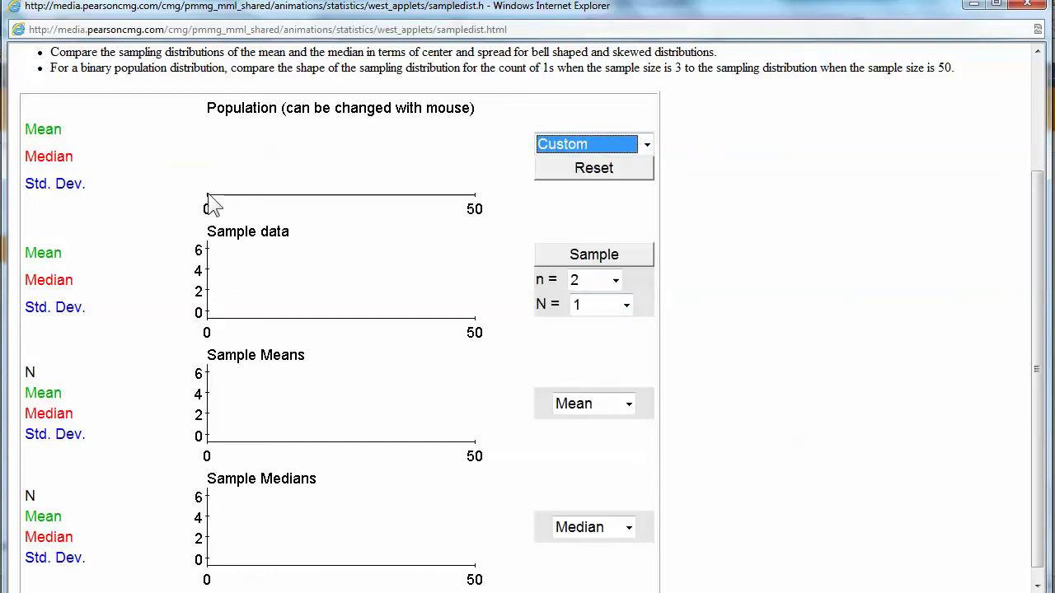
pyautogui.moveTo(210, 197)
pyautogui.mouseDown()
pyautogui.moveTo(251, 130)
pyautogui.moveTo(288, 169)
pyautogui.moveTo(301, 137)
pyautogui.moveTo(331, 162)
pyautogui.moveTo(323, 134)
pyautogui.moveTo(347, 156)
pyautogui.moveTo(384, 134)
pyautogui.moveTo(372, 158)
pyautogui.moveTo(422, 161)
pyautogui.moveTo(441, 190)
pyautogui.moveTo(453, 123)
pyautogui.moveTo(472, 148)
pyautogui.mouseUp()
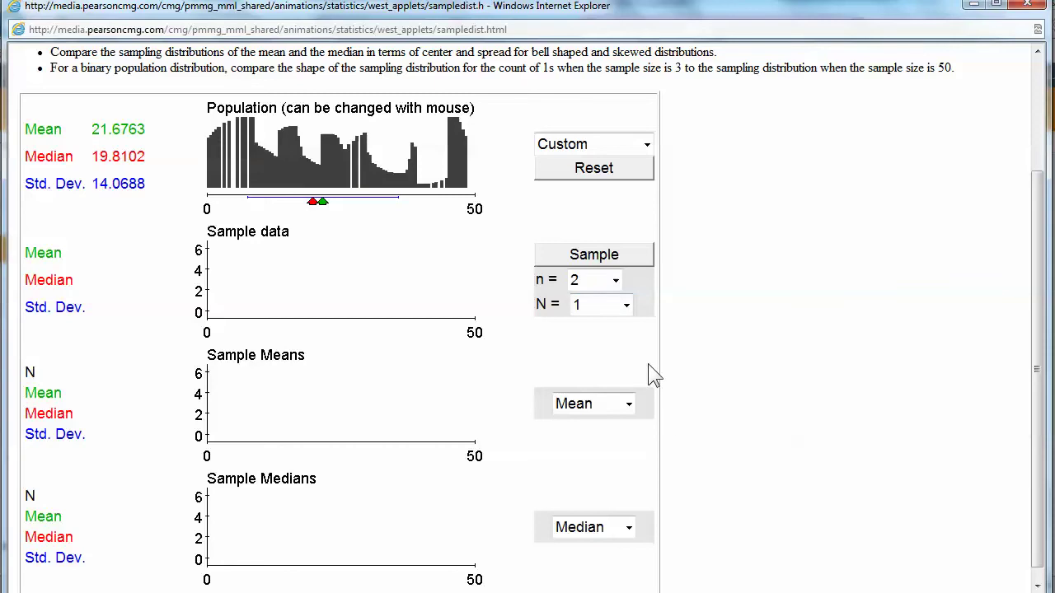
# Step: Take two random samples of size n = 30 from the custom population, one at a time with N = 1
pyautogui.click(615, 280)
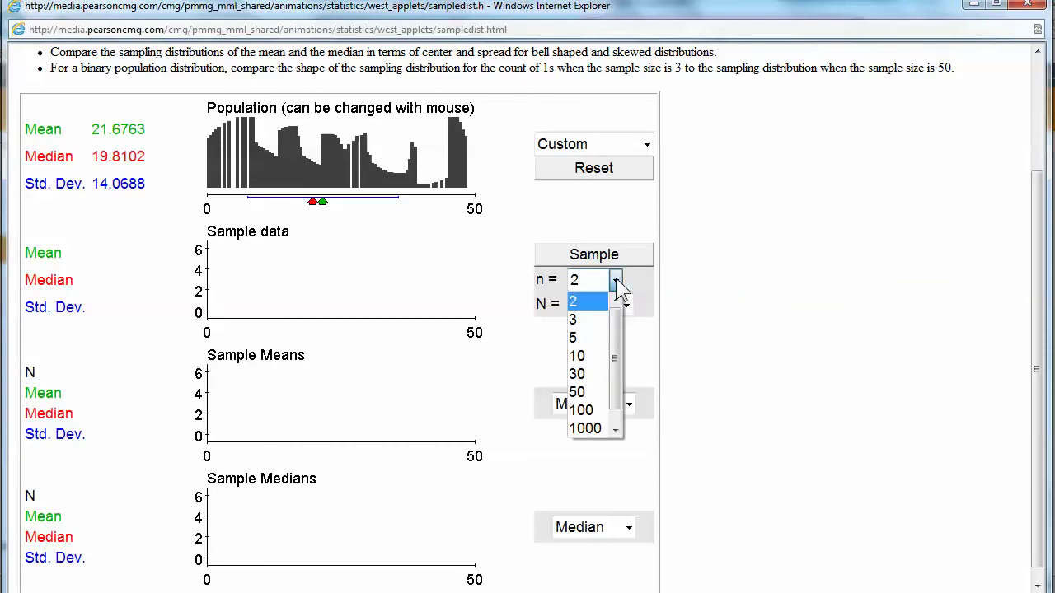
pyautogui.click(590, 380)
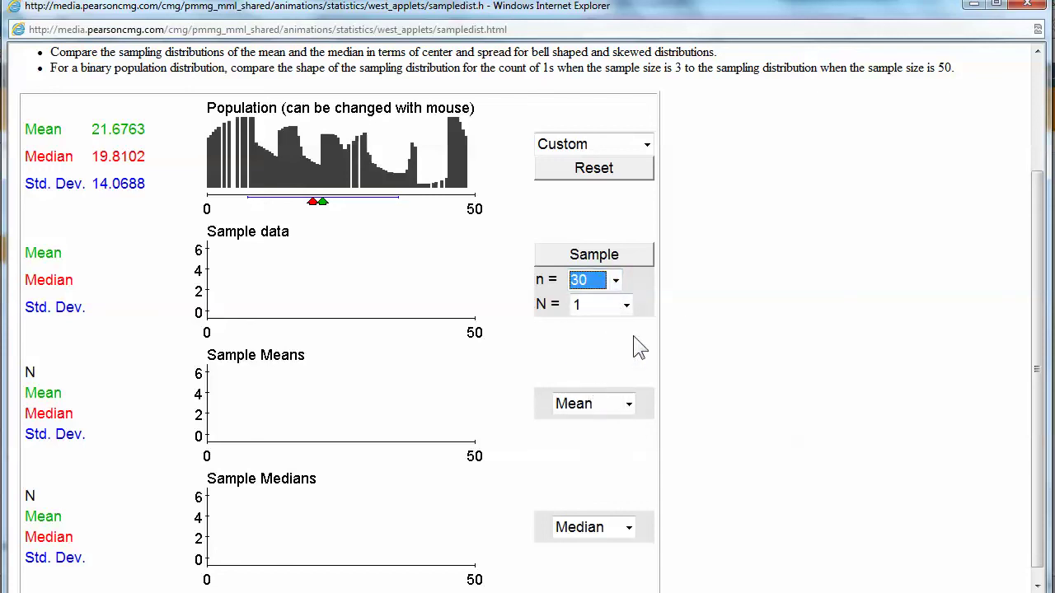
pyautogui.click(626, 305)
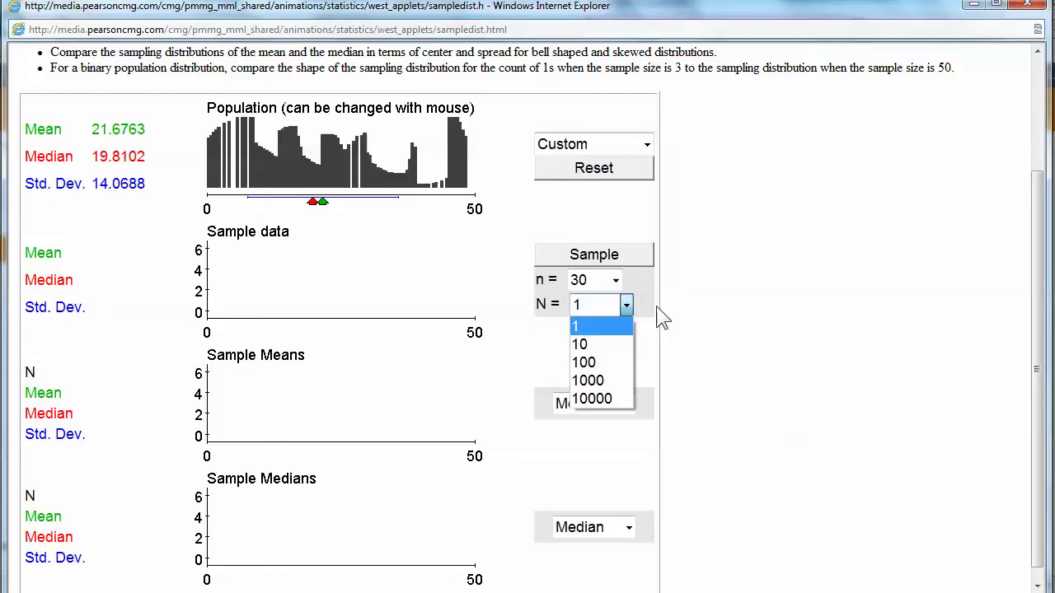
pyautogui.click(628, 267)
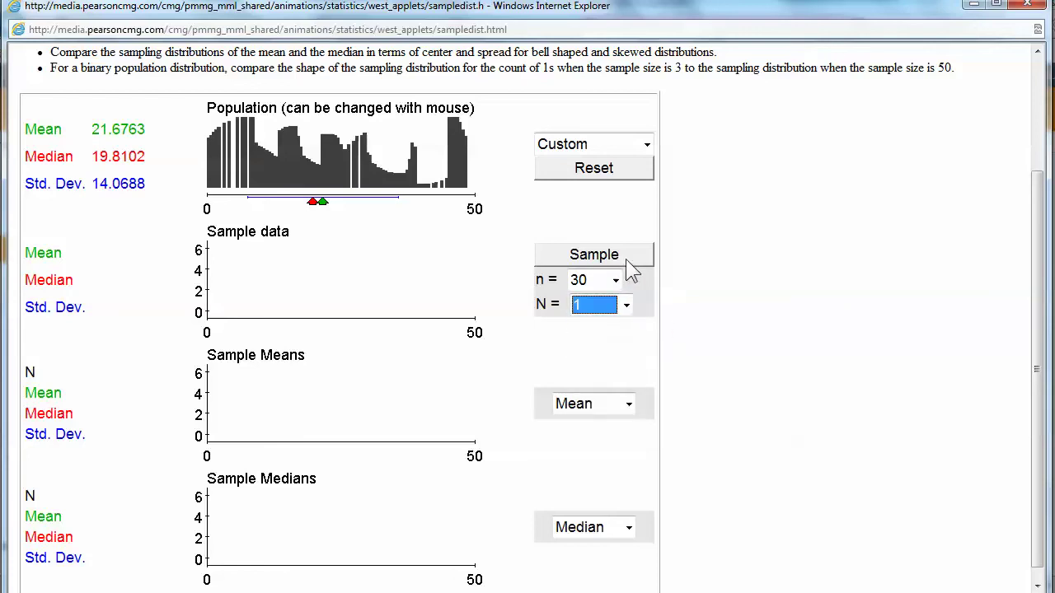
pyautogui.click(627, 261)
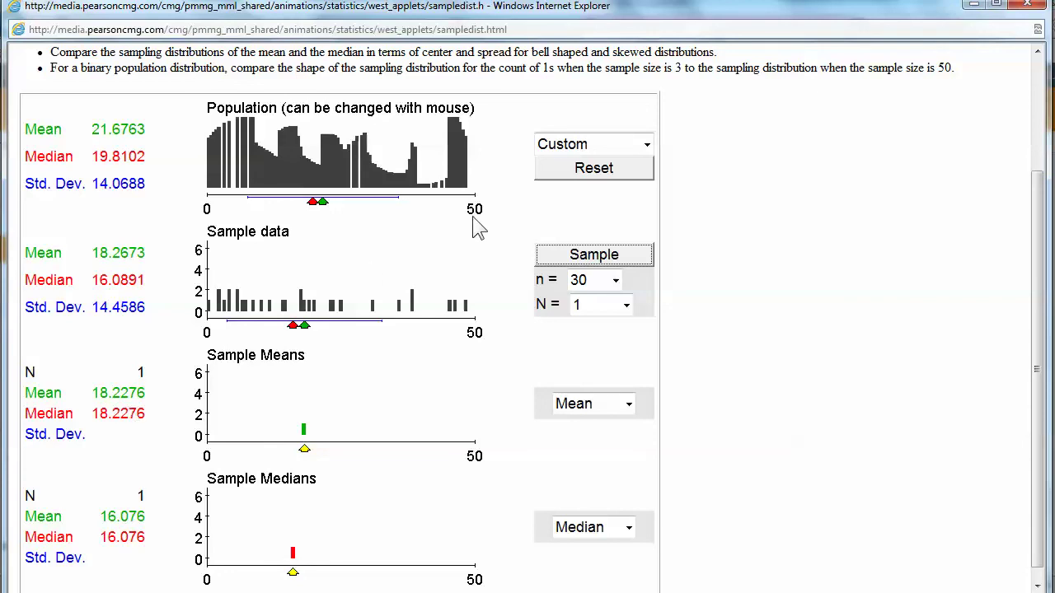
pyautogui.click(637, 262)
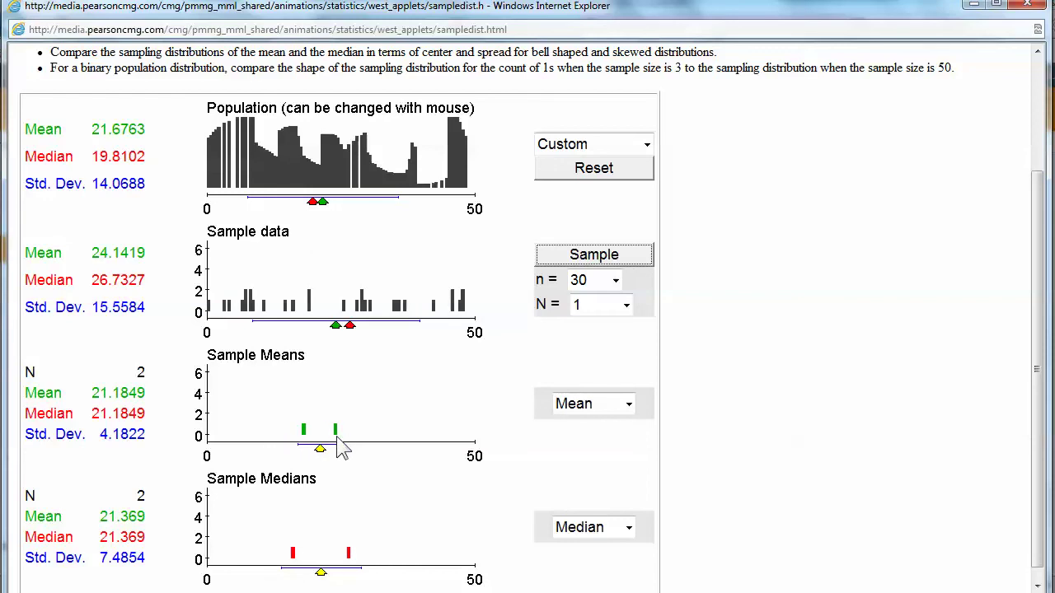
# Step: Switch to the Chapter 6.ppt presentation in PowerPoint and go back to the Sampling Distributions slide
pyautogui.moveTo(416, 592)
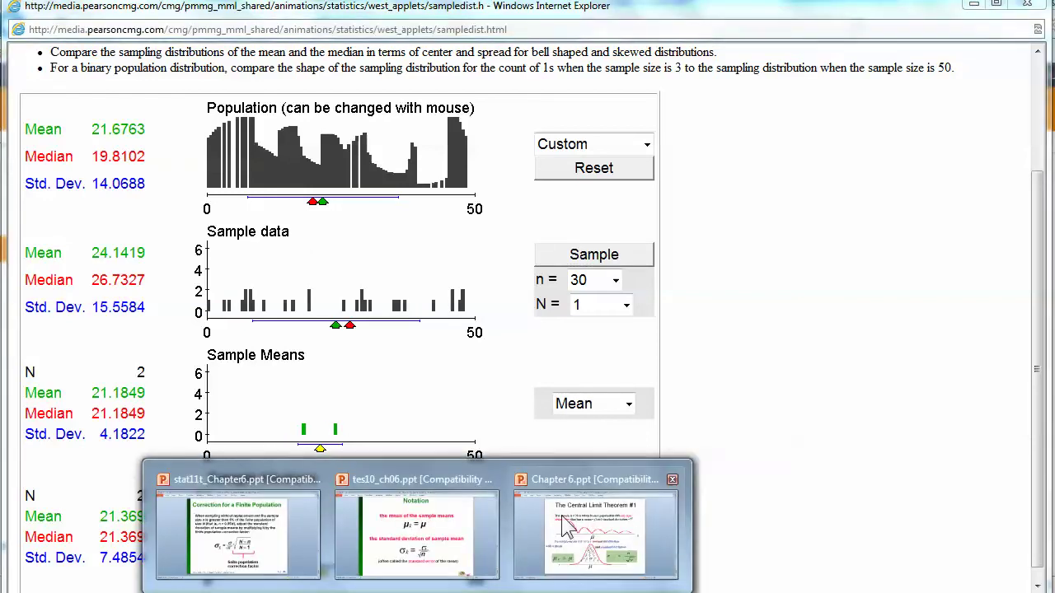
pyautogui.click(601, 534)
pyautogui.scroll(3, 602, 534)
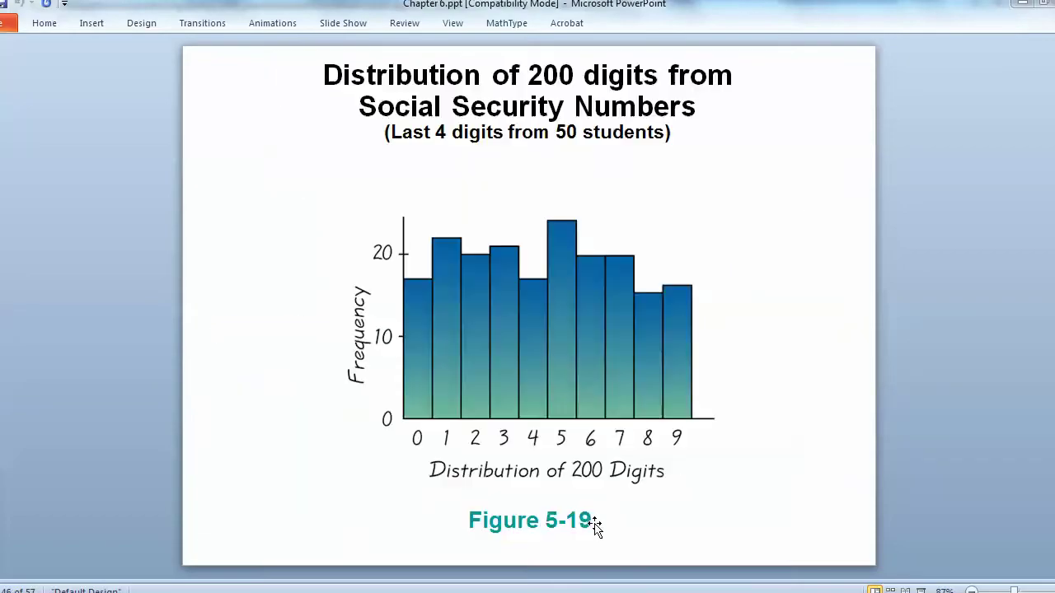
pyautogui.scroll(3, 602, 534)
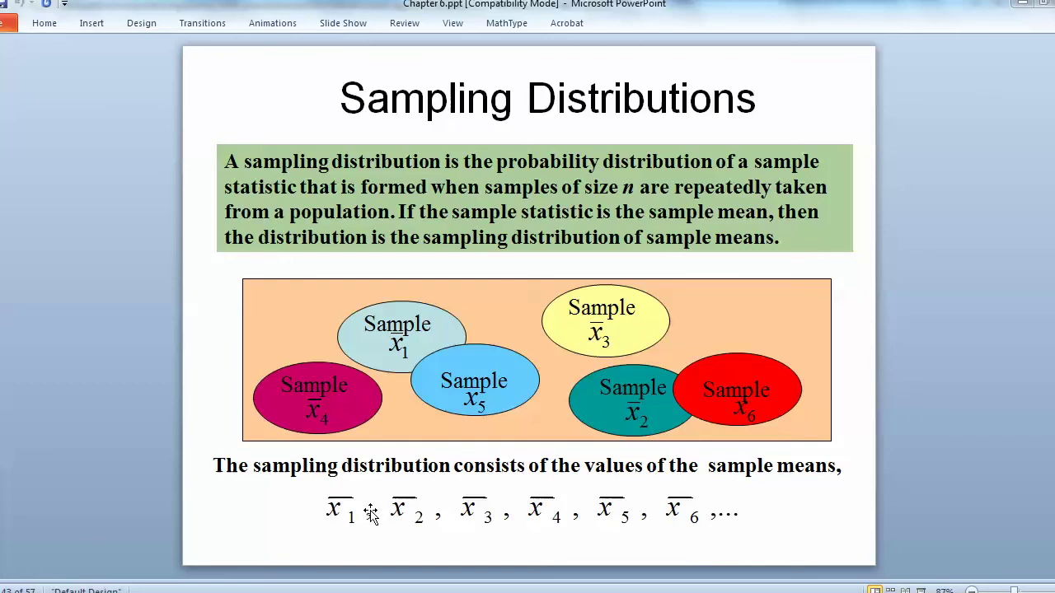
# Step: Switch back to the sampling distribution applet and draw two batches of N = 10000 samples of size n = 30 from the custom population
pyautogui.hotkey('alt', 'Tab')
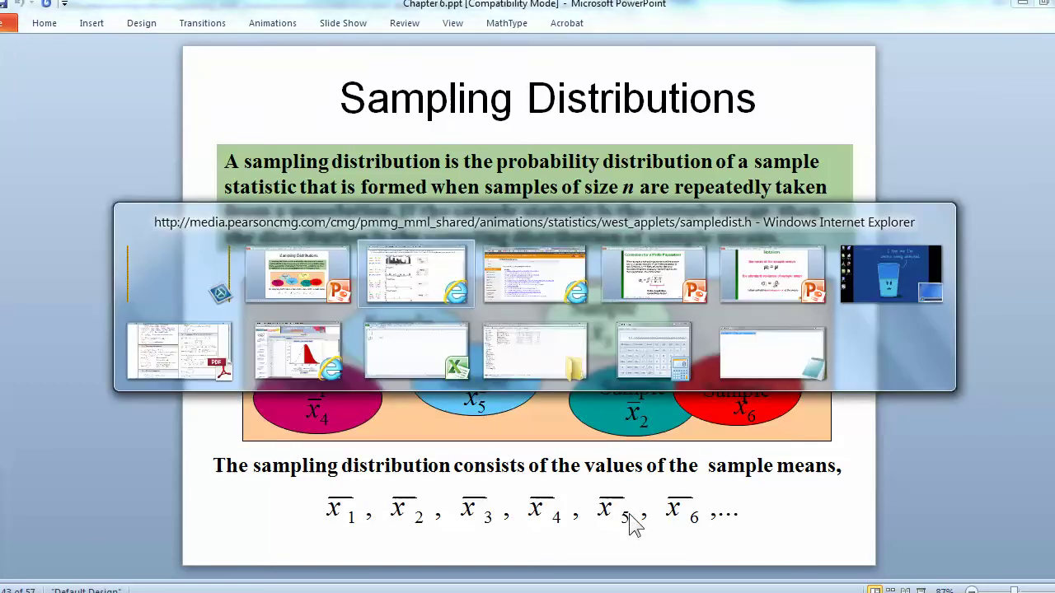
pyautogui.click(628, 304)
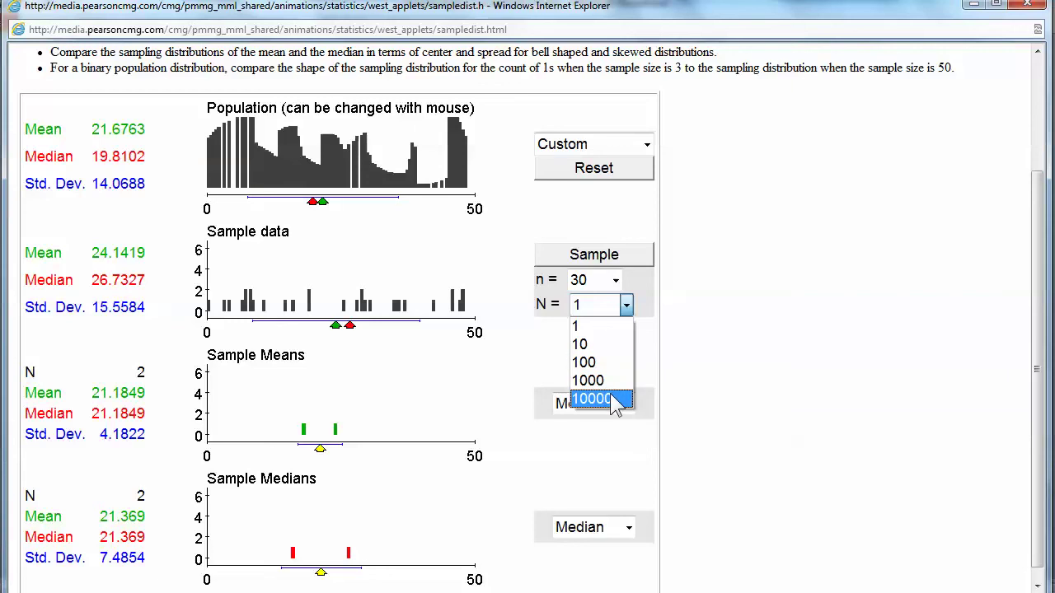
pyautogui.click(615, 400)
pyautogui.click(630, 266)
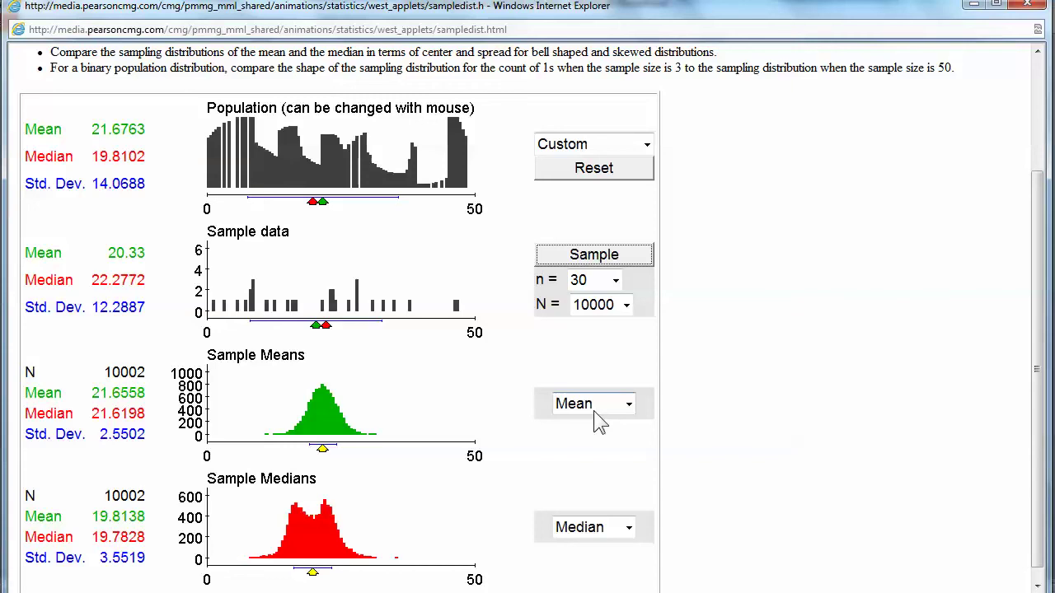
pyautogui.click(640, 263)
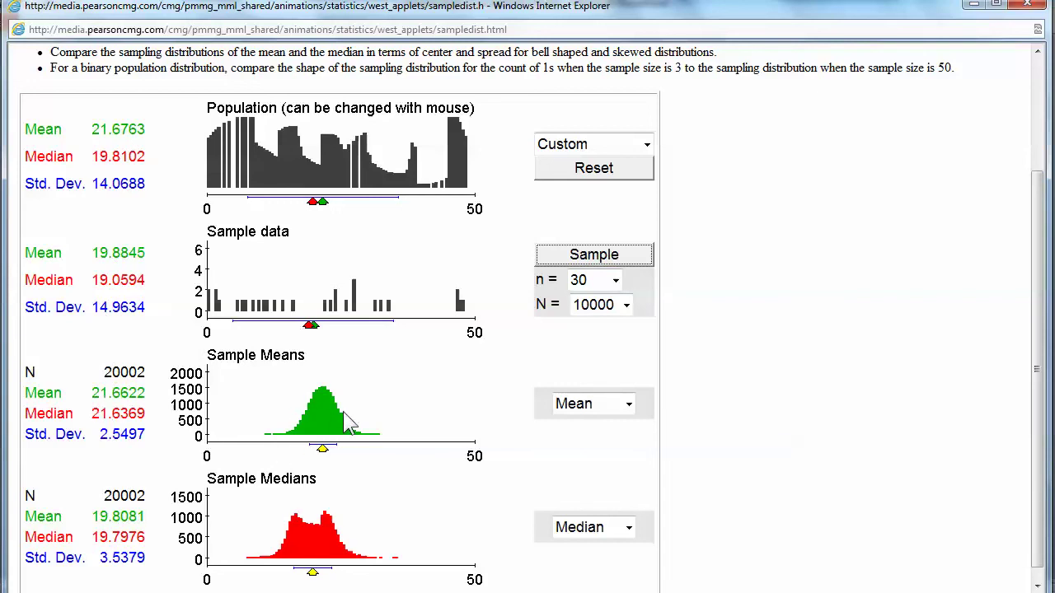
# Step: Open Calculator over the sampling applet and move its window up so the sample statistics stay readable
pyautogui.click(587, 408)
pyautogui.click(412, 148)
pyautogui.hotkey('alt', 'Tab')
pyautogui.press('Escape')
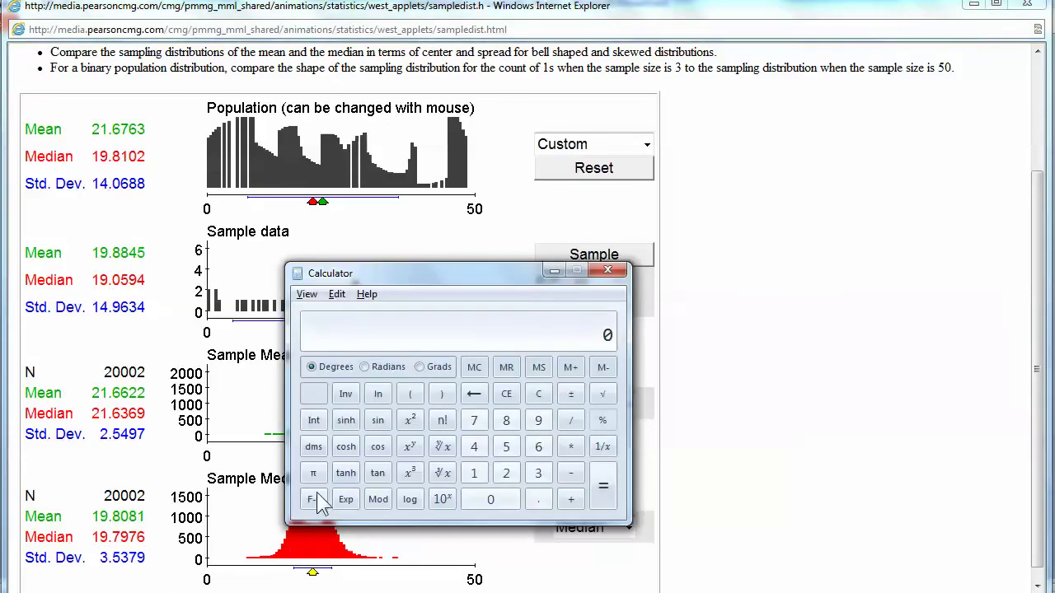
pyautogui.moveTo(466, 268); pyautogui.dragTo(467, 173)
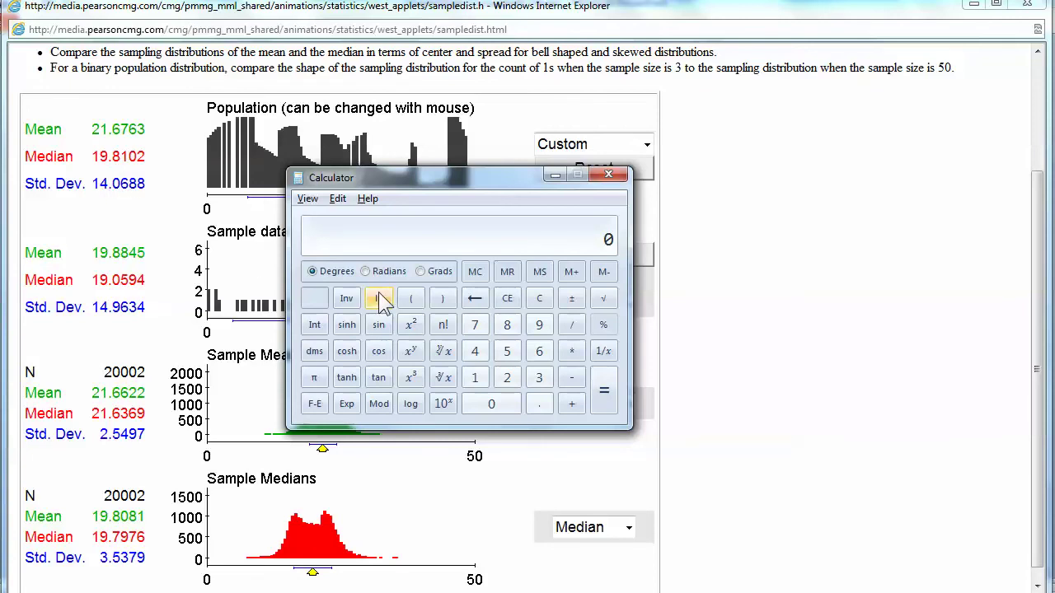
# Step: Compute 14.0688 / (sqrt(30)) in Calculator, then switch to the Central Limit Theorem #1 slide in PowerPoint
pyautogui.write('14.0688')
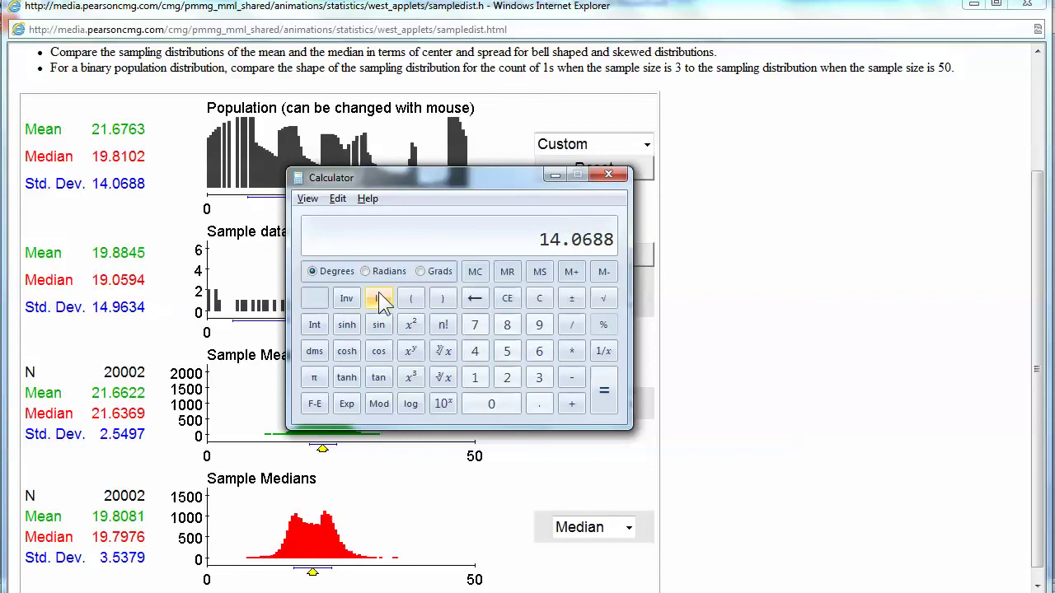
pyautogui.press('/')
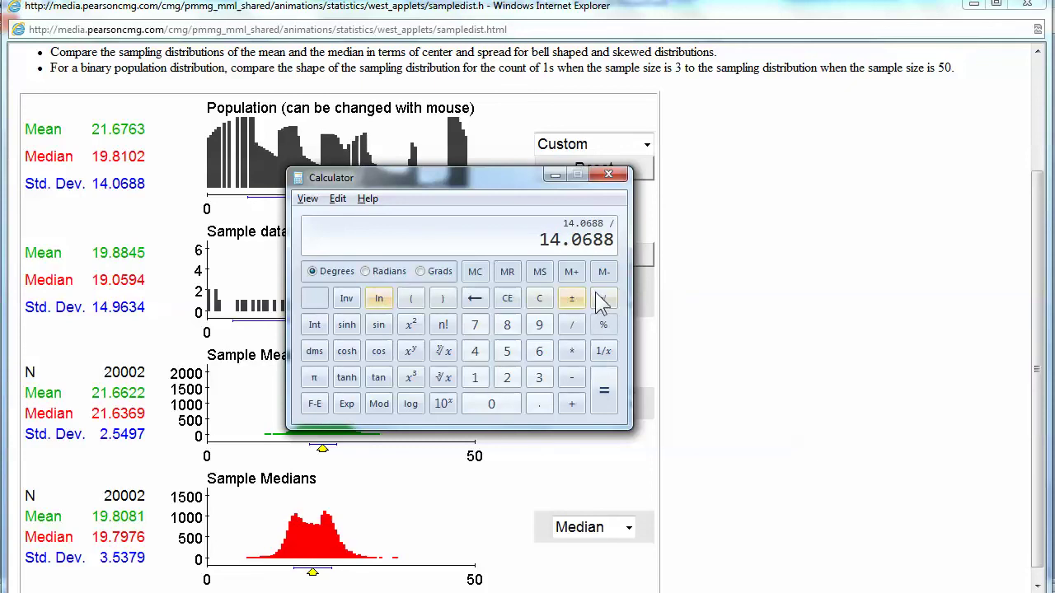
pyautogui.click(412, 297)
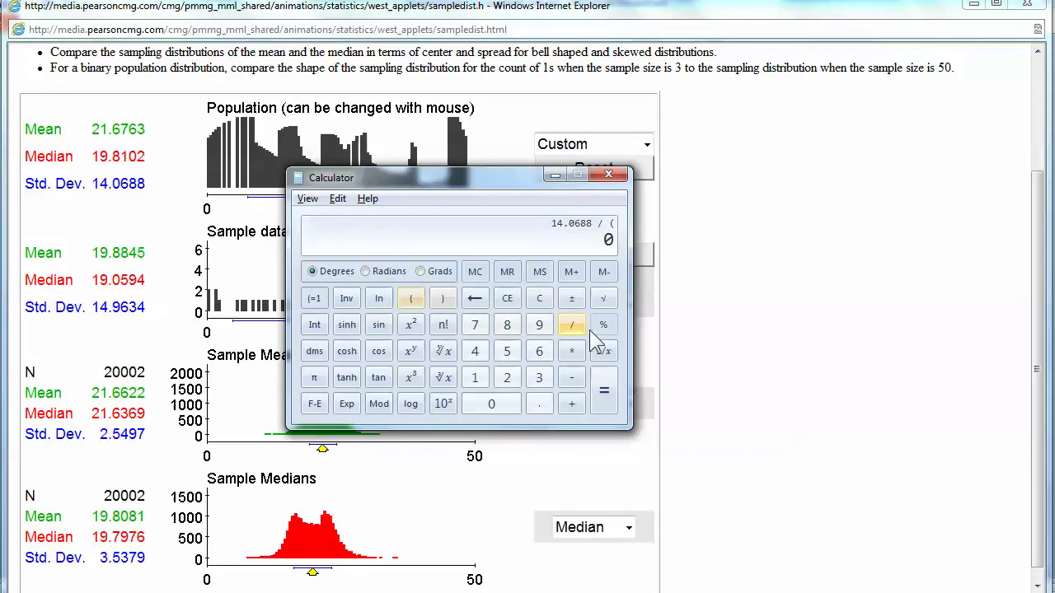
pyautogui.click(538, 379)
pyautogui.click(509, 406)
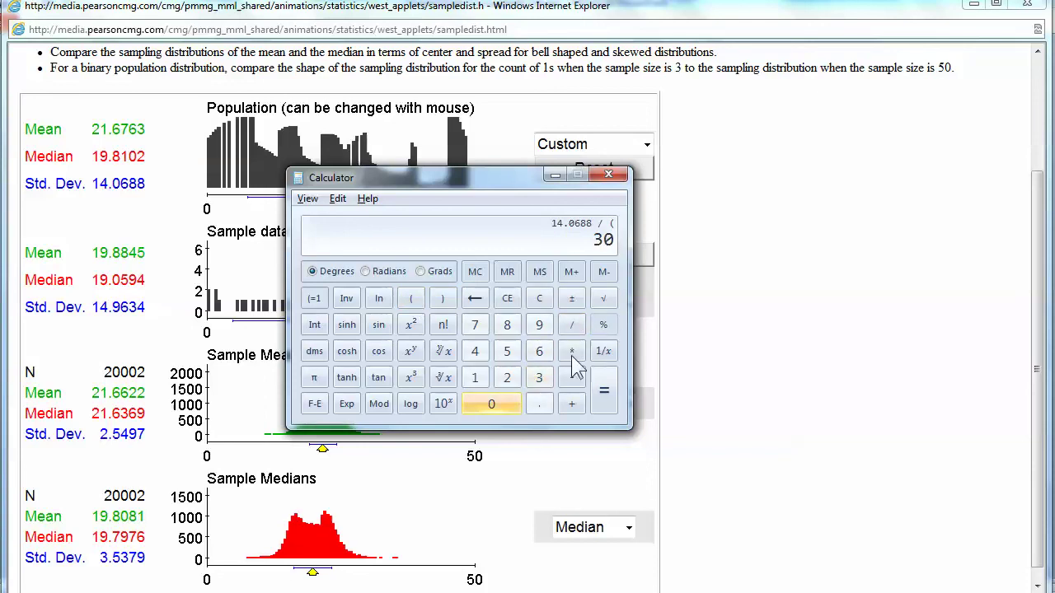
pyautogui.click(610, 297)
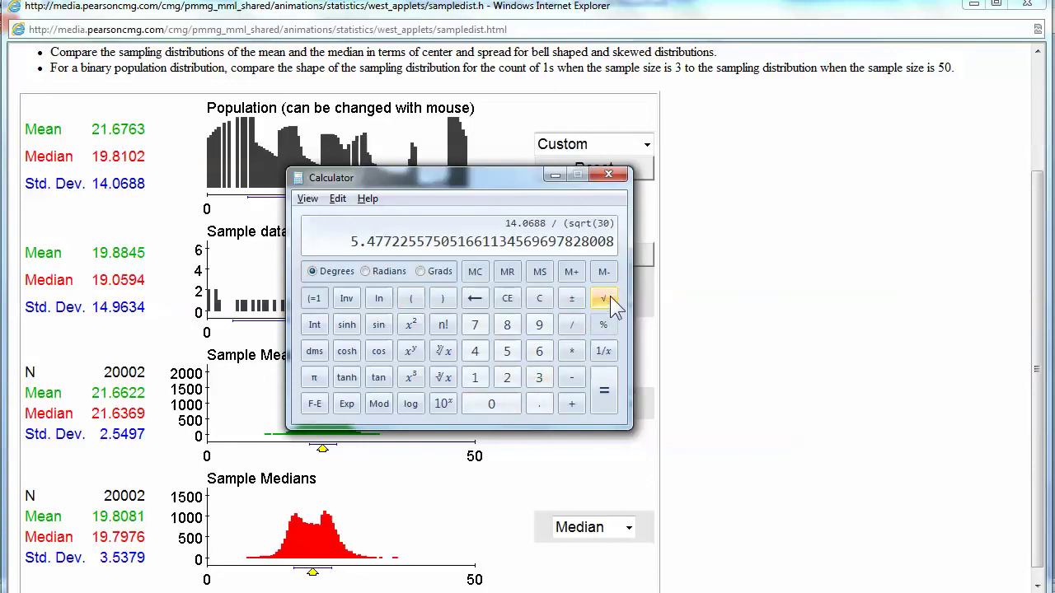
pyautogui.click(443, 299)
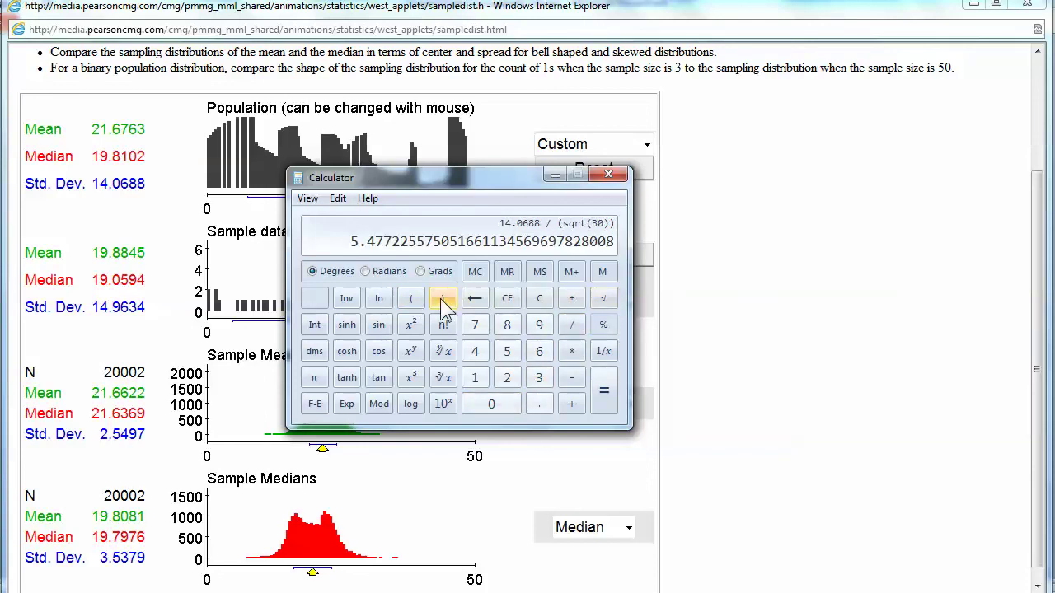
pyautogui.click(610, 391)
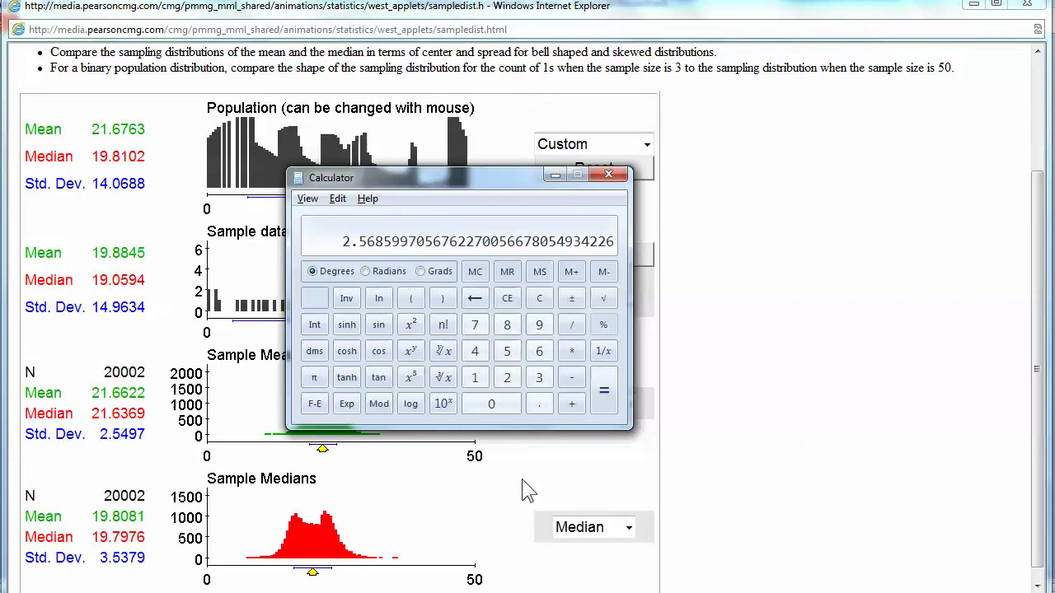
pyautogui.hotkey('alt', 'Tab')
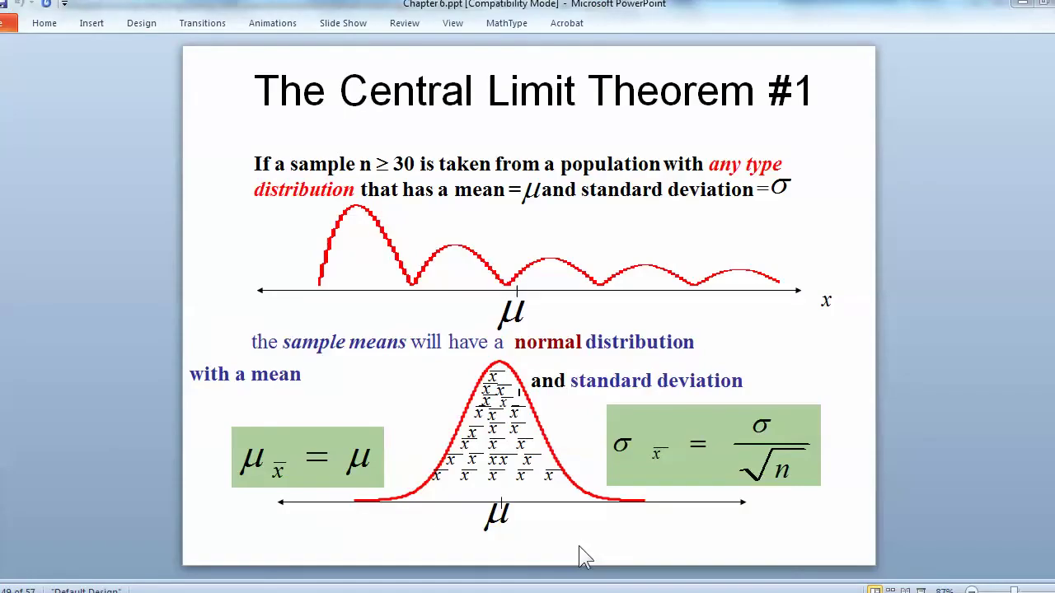
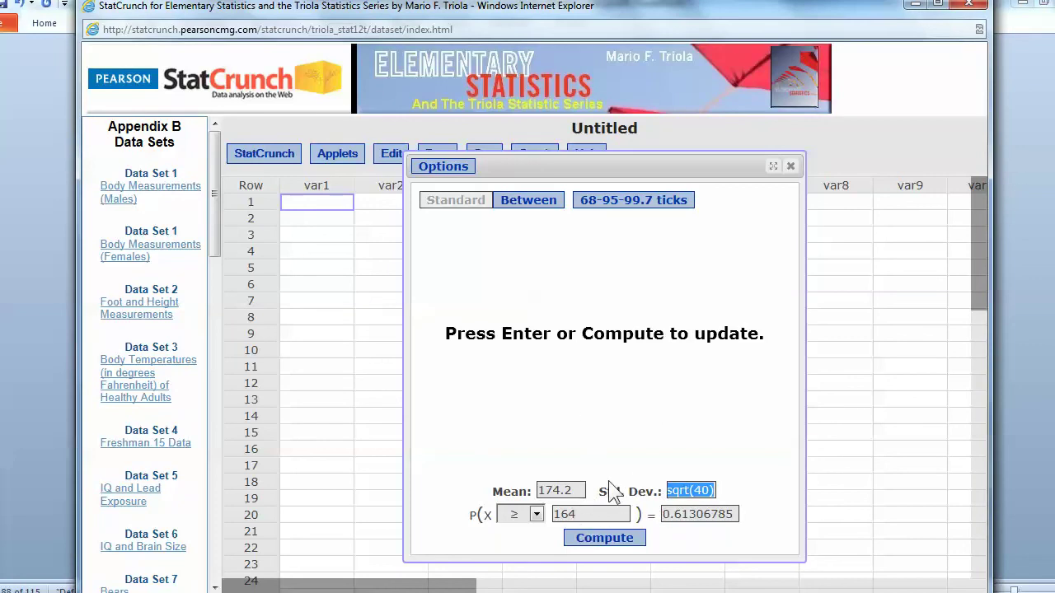
# Step: Clear Calculator and set the Std. Dev. in StatCrunch's normal calculator to 35.5
pyautogui.hotkey('alt', 'Tab')
pyautogui.click(374, 262)
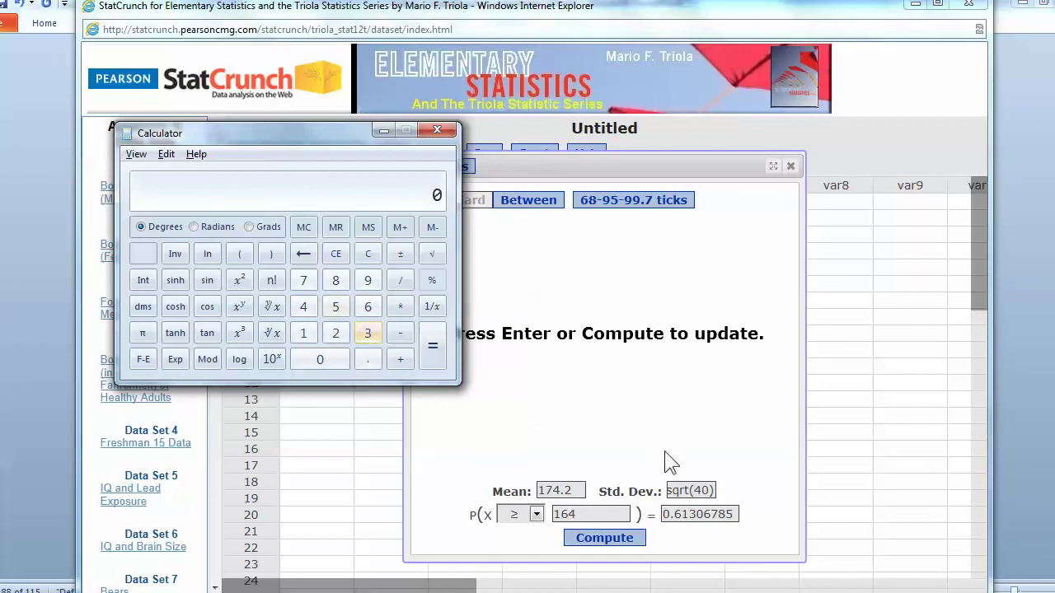
pyautogui.click(712, 491)
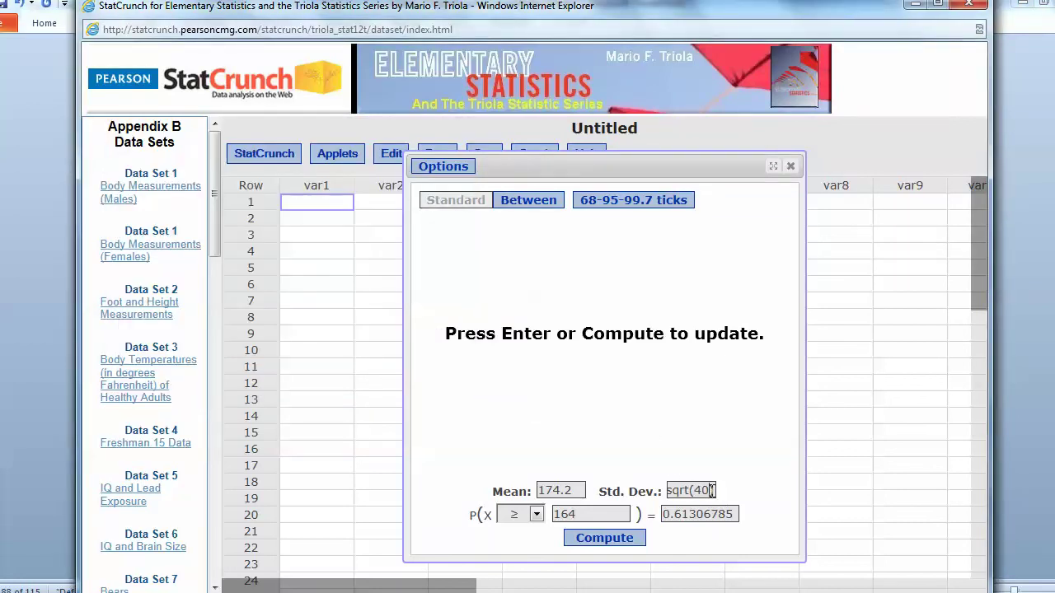
pyautogui.write(')')
pyautogui.press('Home')
pyautogui.press('Tab')
# Step: Switch to Calculator and divide the standard deviation 35.5 by the square root of 40
pyautogui.hotkey('alt', 'Tab')
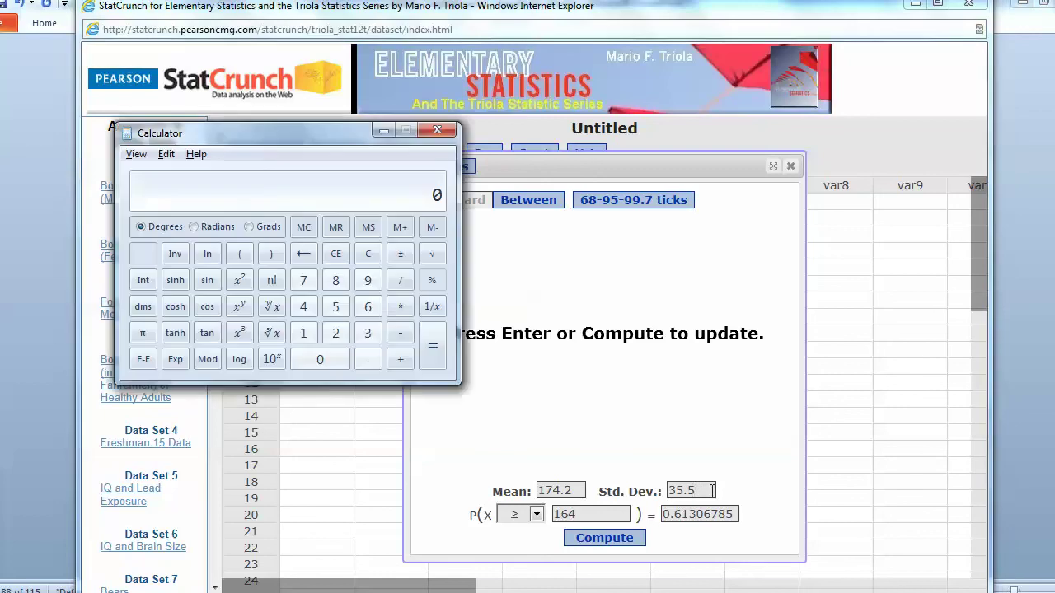
pyautogui.click(373, 332)
pyautogui.click(335, 307)
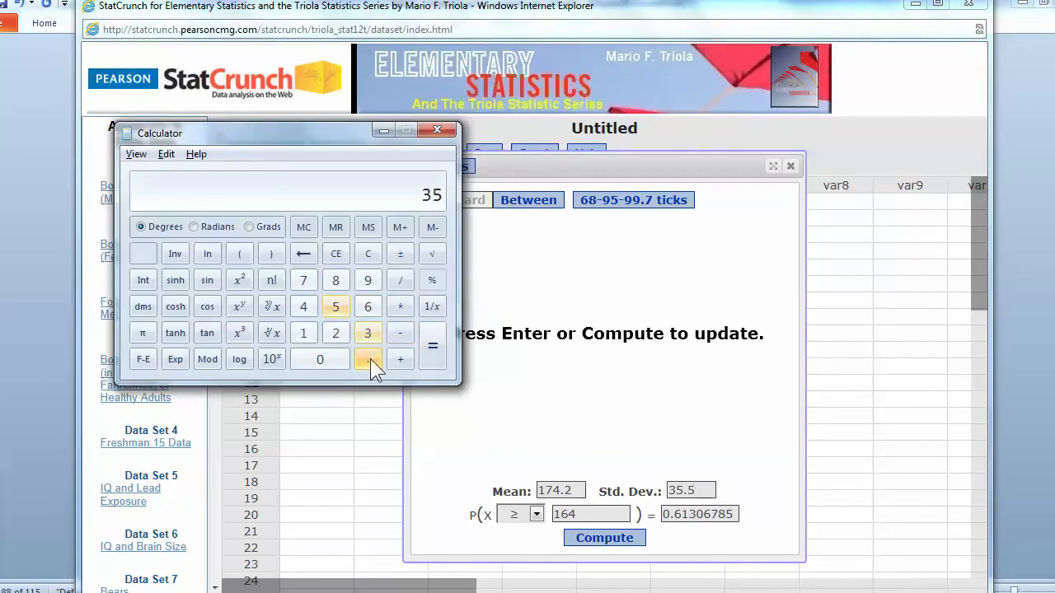
pyautogui.click(370, 358)
pyautogui.click(336, 307)
pyautogui.click(401, 284)
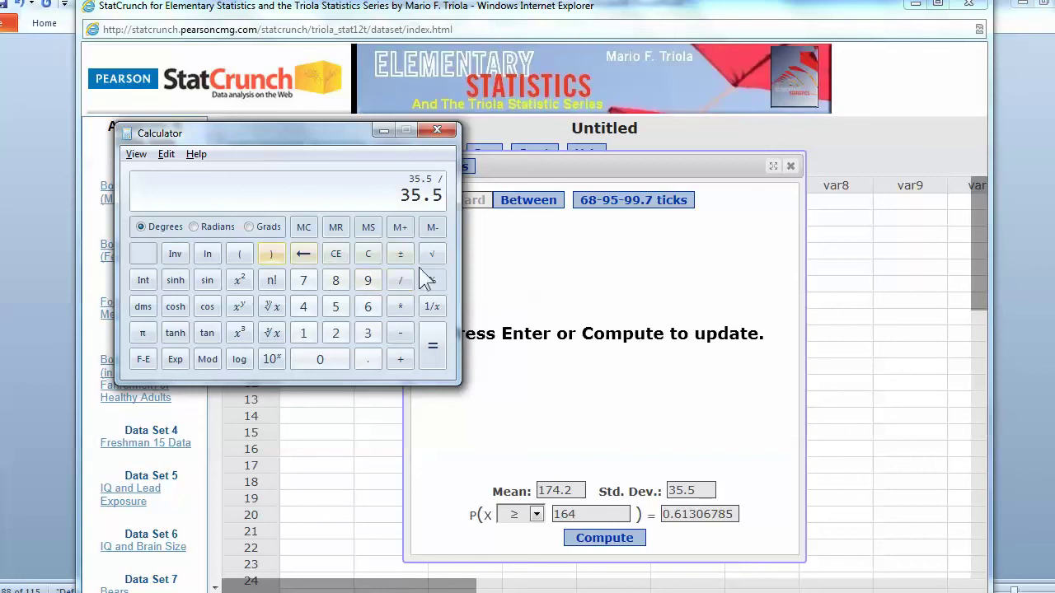
pyautogui.click(310, 310)
pyautogui.click(333, 355)
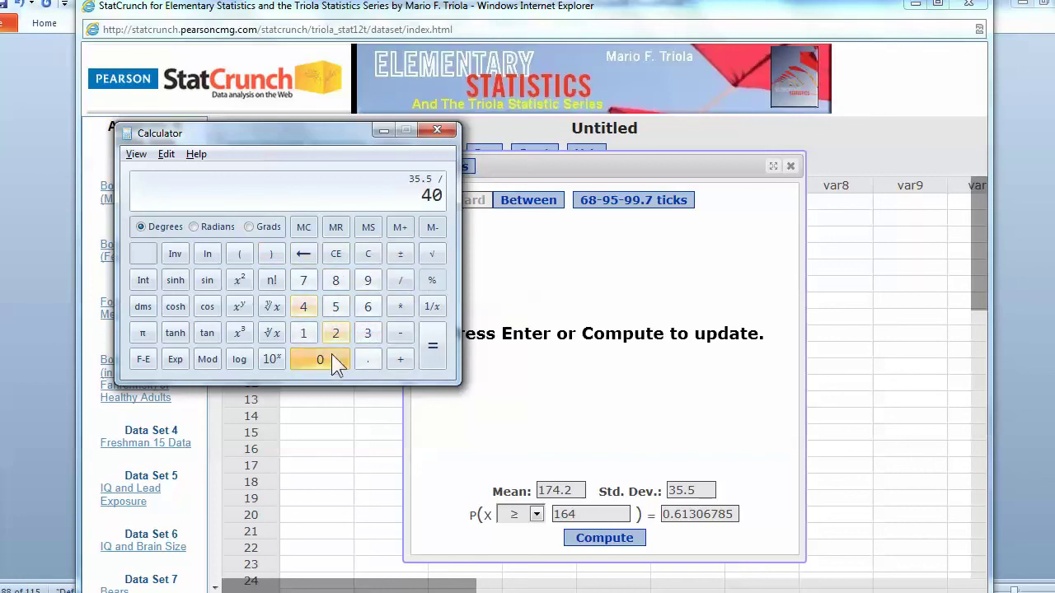
pyautogui.click(435, 255)
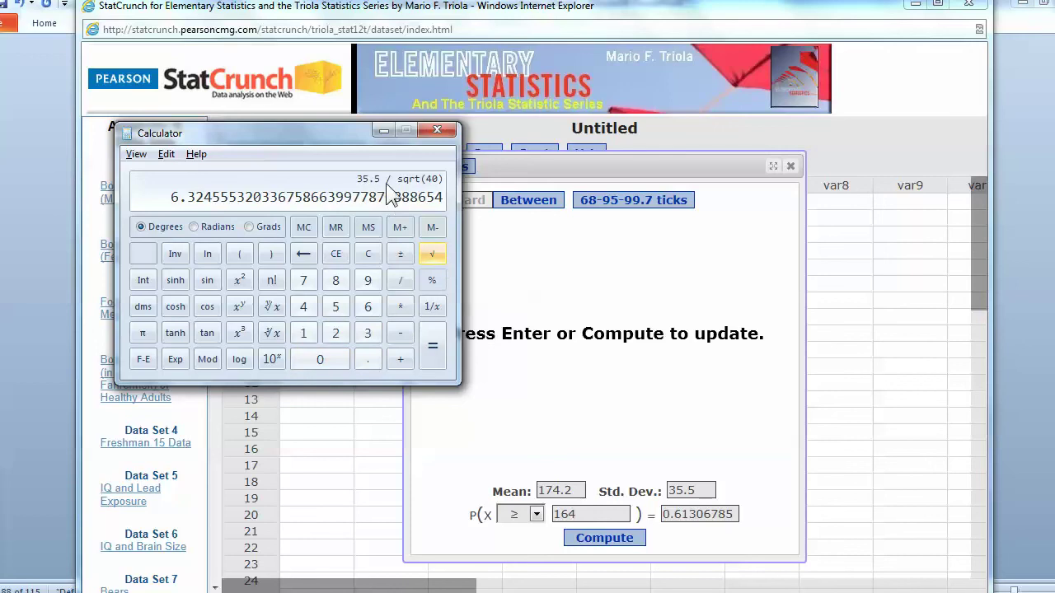
pyautogui.click(436, 345)
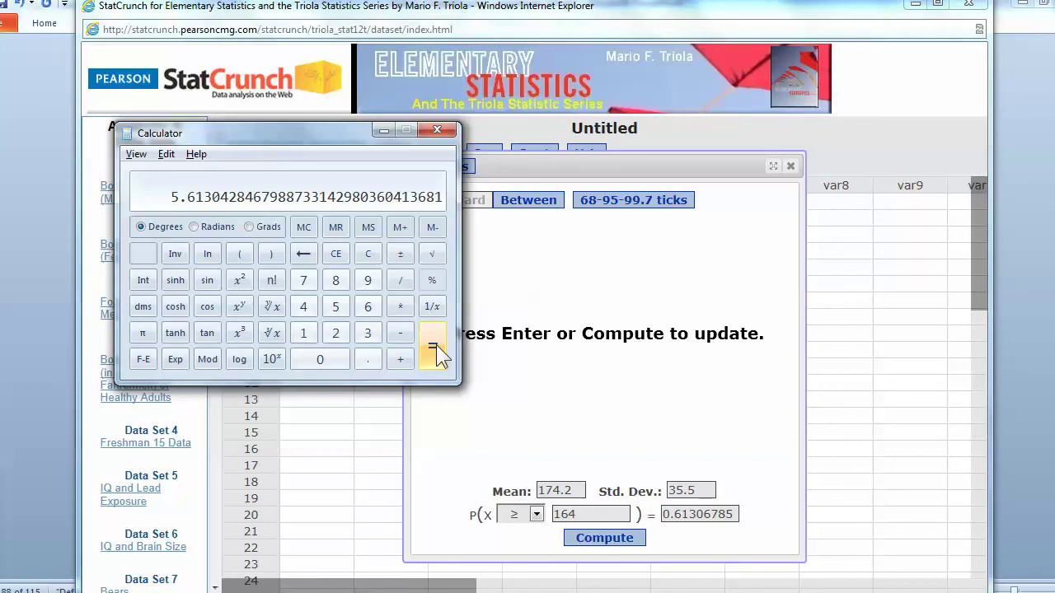
# Step: Set the Std. Dev. in StatCrunch's normal calculator to 5.61
pyautogui.click(695, 491)
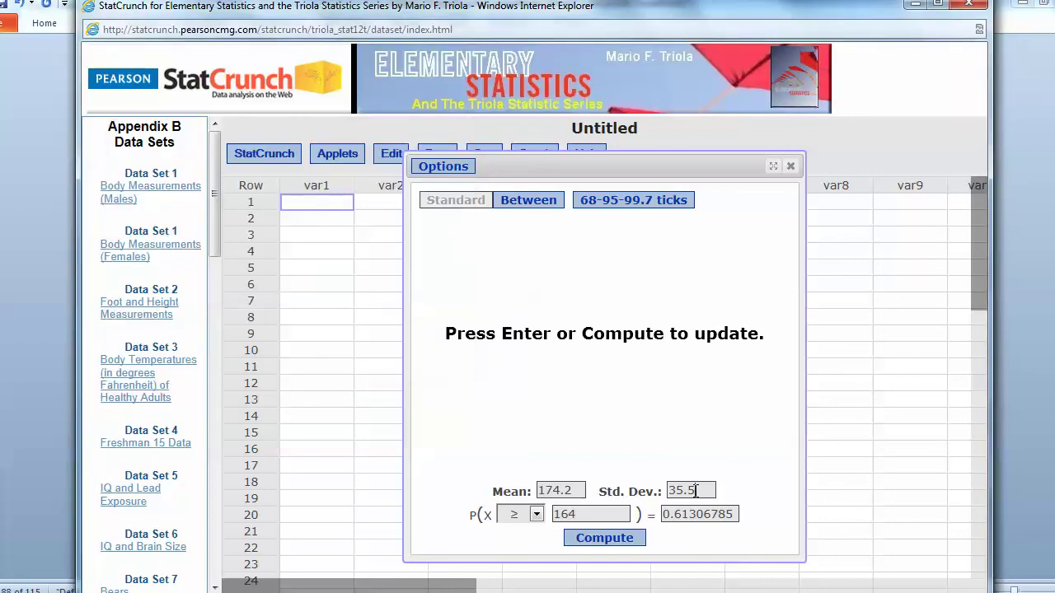
pyautogui.doubleClick(695, 491)
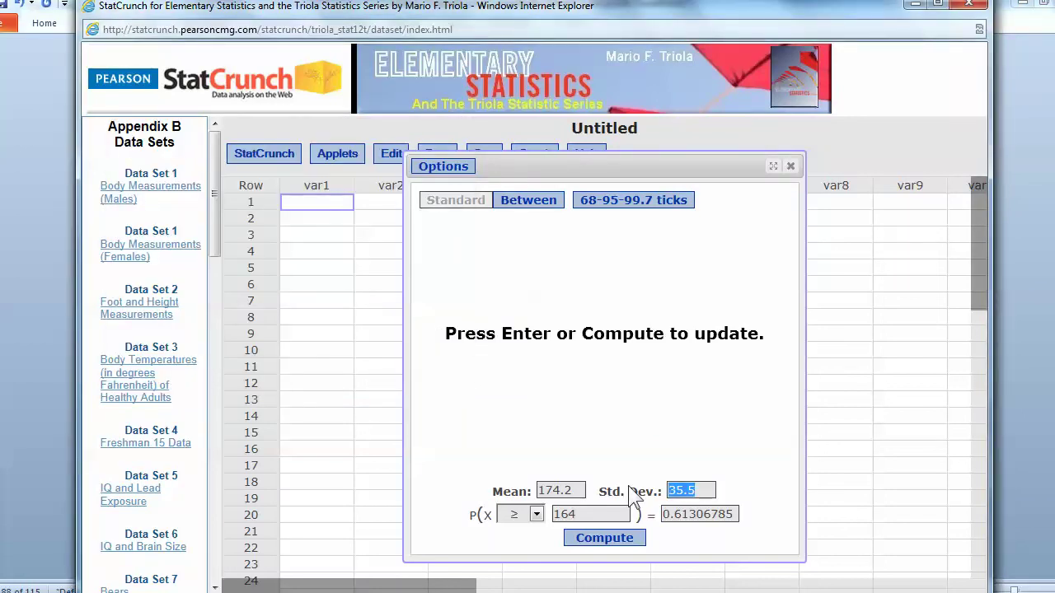
pyautogui.write('5.61')
# Step: Replace the Std. Dev. with Calculator's unrounded result, 5.6130428467988733142980360413681, and compute P(X ≥ 164) for mean 174.2
pyautogui.hotkey('alt', 'Tab')
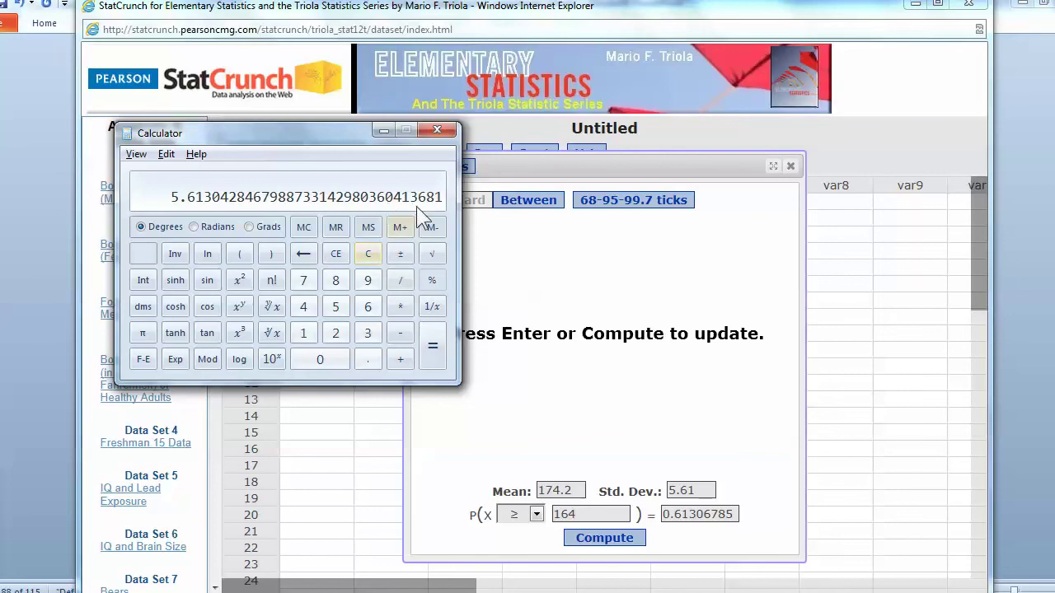
pyautogui.click(683, 491)
pyautogui.moveTo(700, 490); pyautogui.dragTo(660, 491)
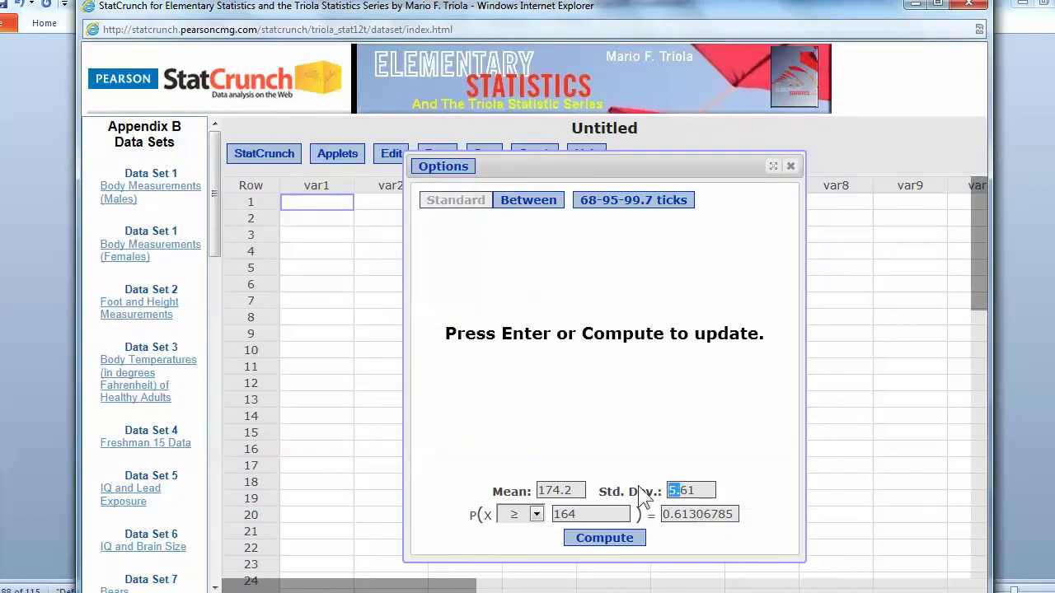
pyautogui.write('5.6130413681')
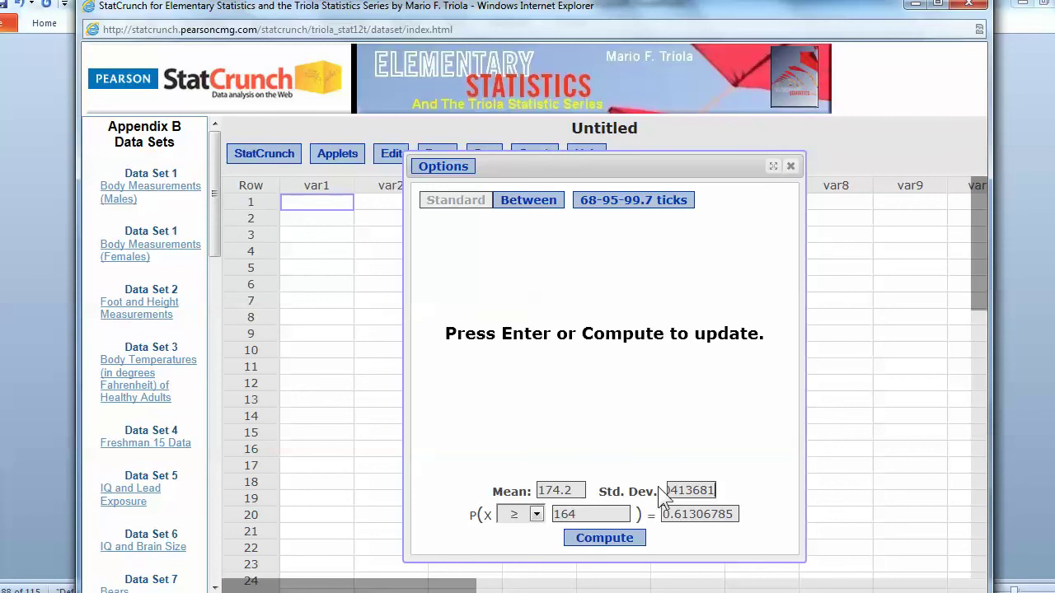
pyautogui.press('Home')
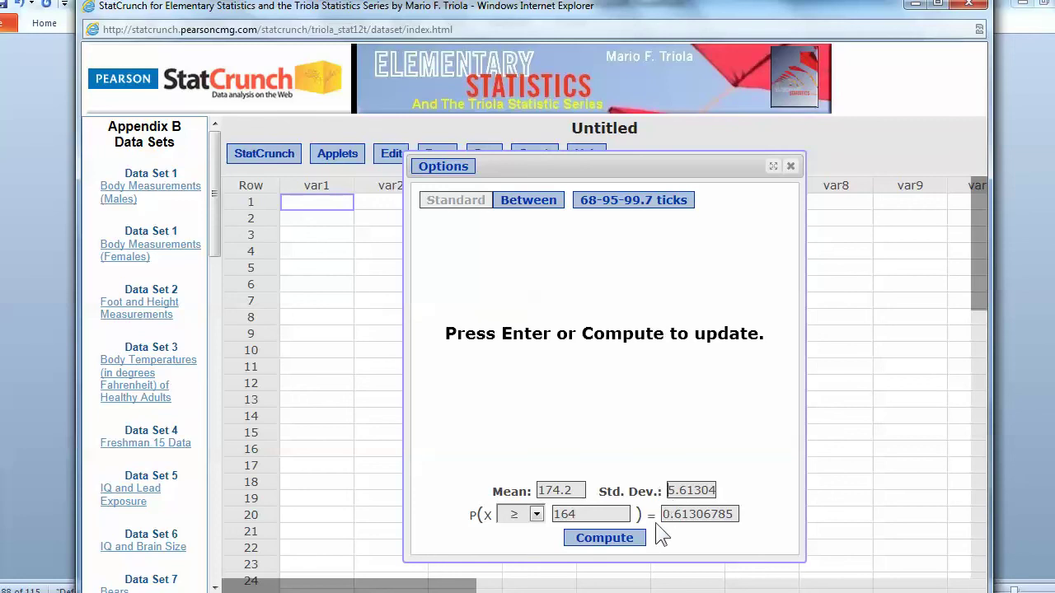
pyautogui.click(637, 544)
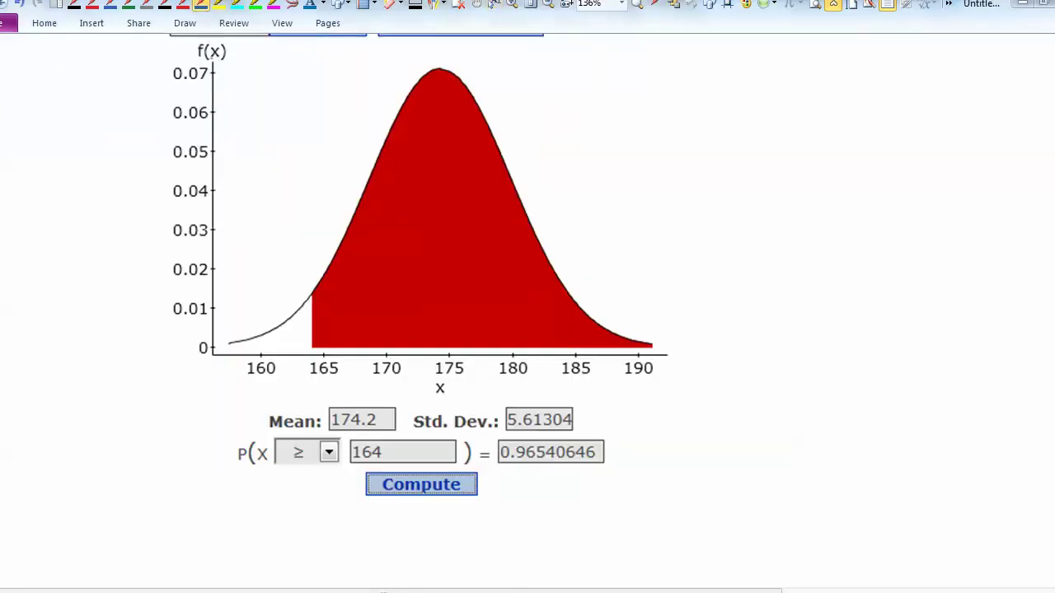
# Step: On the captured normal curve, strike out the f(x) axis label and handwrite P(x) beside it in blue
pyautogui.moveTo(188, 50); pyautogui.dragTo(226, 48)
pyautogui.moveTo(133, 51); pyautogui.dragTo(165, 66)
pyautogui.moveTo(165, 53)
pyautogui.mouseDown()
pyautogui.moveTo(155, 67)
pyautogui.moveTo(166, 69)
pyautogui.mouseUp()
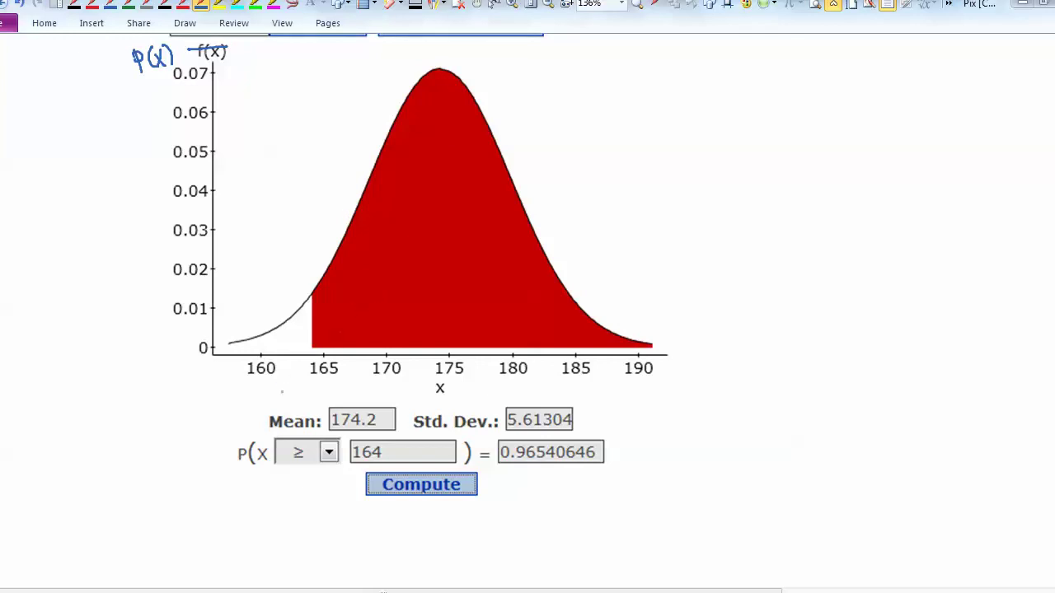
# Step: Mark 164 on the horizontal axis with a labelled arrow, put a bar over the x label and draw a rightward arrow in the shaded area
pyautogui.moveTo(281, 393); pyautogui.dragTo(306, 363)
pyautogui.moveTo(252, 407); pyautogui.dragTo(252, 417)
pyautogui.moveTo(259, 399)
pyautogui.mouseDown()
pyautogui.moveTo(261, 418)
pyautogui.moveTo(277, 411)
pyautogui.mouseUp()
pyautogui.moveTo(274, 400); pyautogui.dragTo(274, 422)
pyautogui.moveTo(327, 323); pyautogui.dragTo(406, 319)
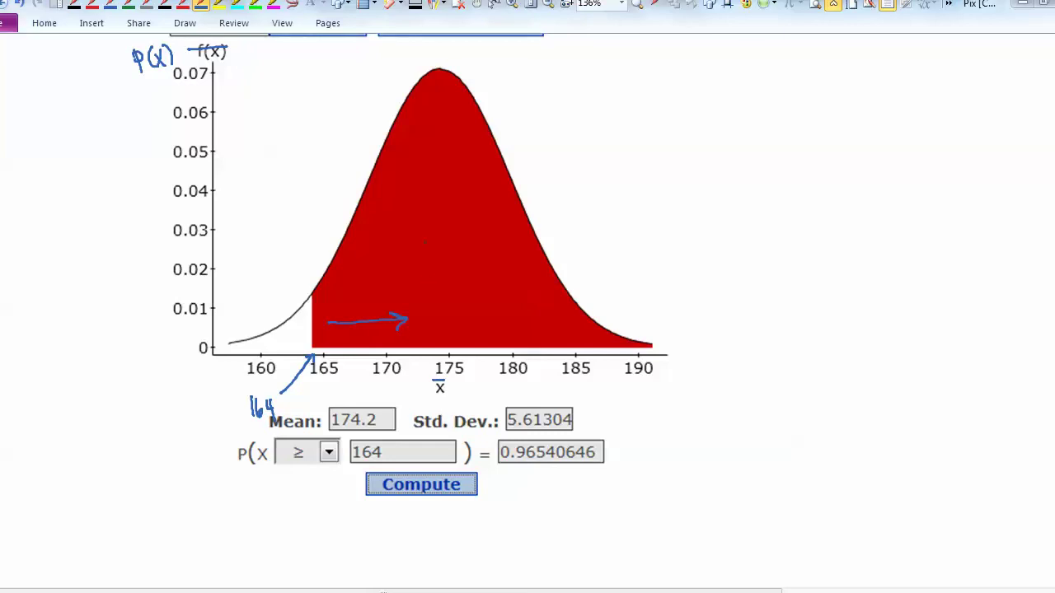
# Step: Fill the red shaded region under the curve with handwritten blue x̄ symbols
pyautogui.moveTo(423, 242); pyautogui.dragTo(420, 266)
pyautogui.moveTo(418, 169); pyautogui.dragTo(426, 193)
pyautogui.moveTo(407, 167); pyautogui.dragTo(418, 164)
pyautogui.moveTo(432, 300); pyautogui.dragTo(442, 318)
pyautogui.moveTo(443, 299); pyautogui.dragTo(430, 319)
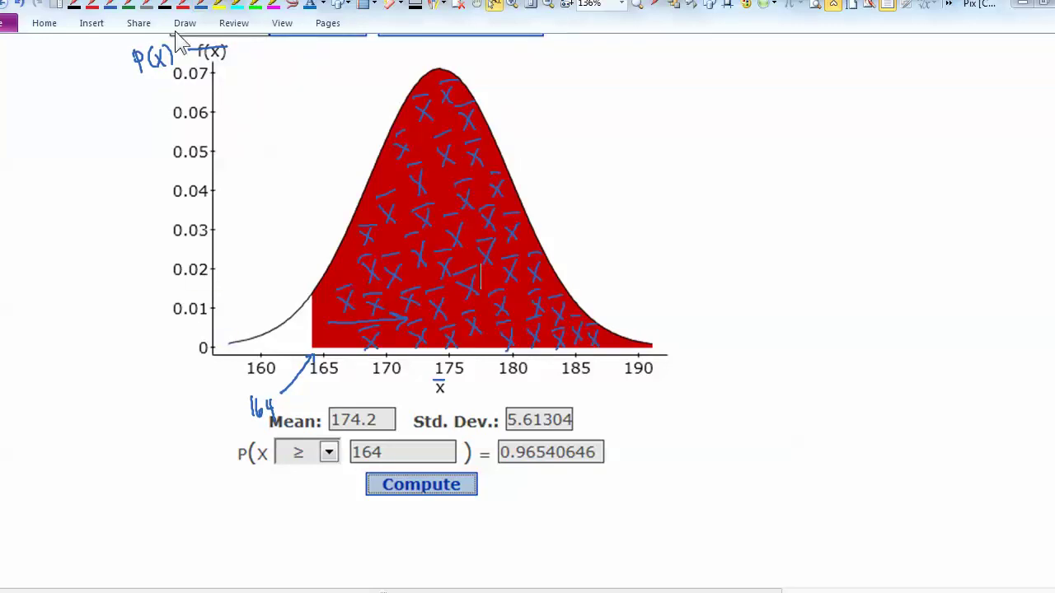
# Step: Write grey x̄ symbols in the unshaded left tail below 164, and highlight the x̄ axis label in yellow
pyautogui.click(148, 5)
pyautogui.moveTo(289, 332); pyautogui.dragTo(301, 349)
pyautogui.moveTo(301, 331); pyautogui.dragTo(289, 349)
pyautogui.moveTo(287, 326); pyautogui.dragTo(301, 324)
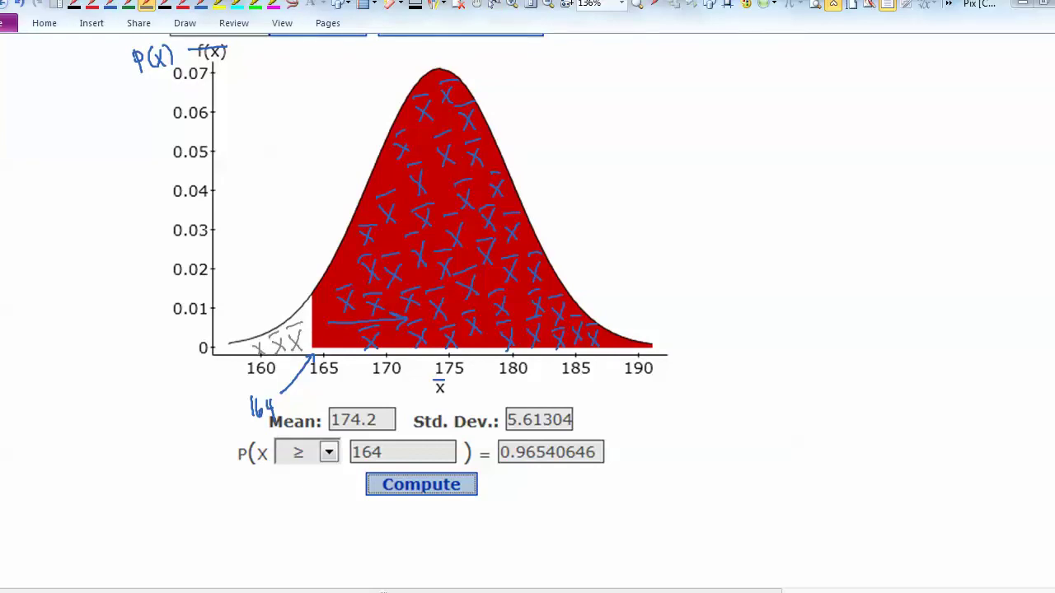
pyautogui.moveTo(234, 348); pyautogui.dragTo(244, 357)
pyautogui.moveTo(243, 348); pyautogui.dragTo(234, 358)
pyautogui.click(219, 4)
pyautogui.moveTo(427, 385); pyautogui.dragTo(457, 407)
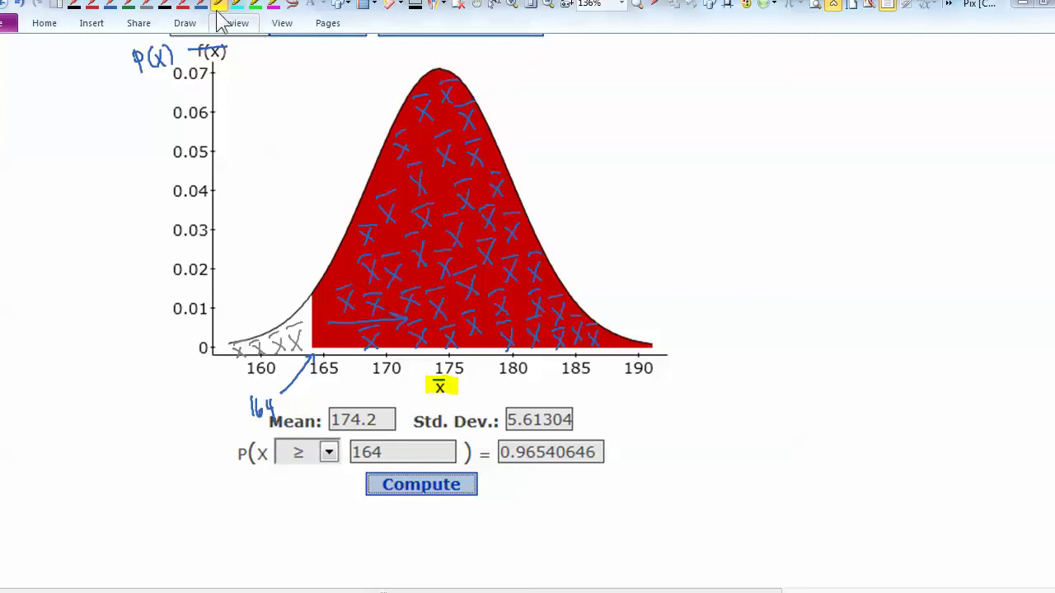
# Step: In black, add a bar over the X in the probability expression and draw upward arrows beneath it and beneath the computed probability
pyautogui.click(164, 4)
pyautogui.moveTo(267, 499); pyautogui.dragTo(259, 482)
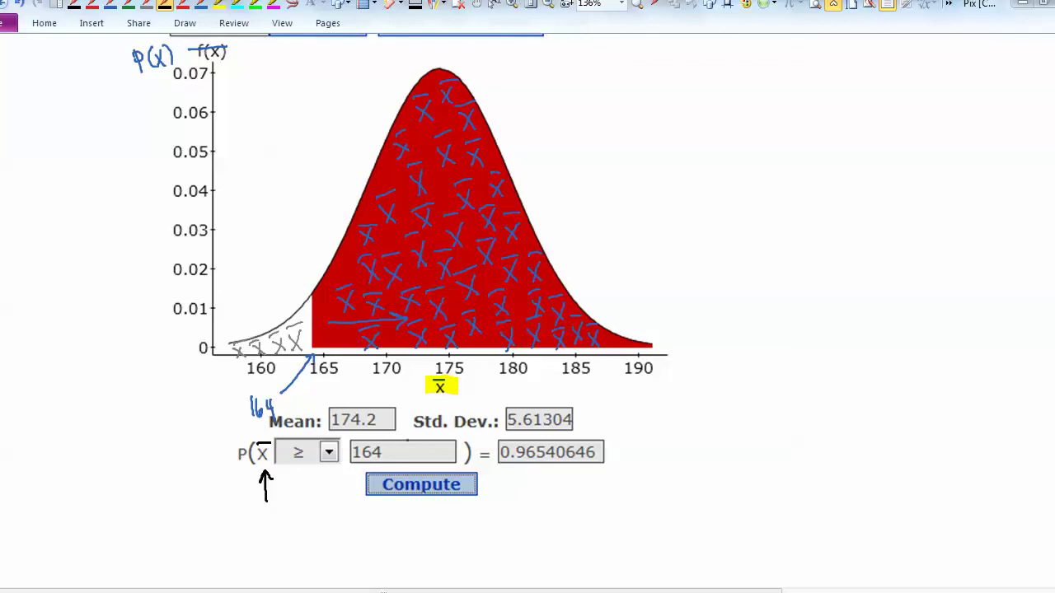
pyautogui.moveTo(538, 515)
pyautogui.mouseDown()
pyautogui.moveTo(536, 475)
pyautogui.moveTo(543, 486)
pyautogui.mouseUp()
# Step: Switch to the homework question in Internet Explorer and examine its probability answer and rounding instruction
pyautogui.hotkey('alt', 'Tab')
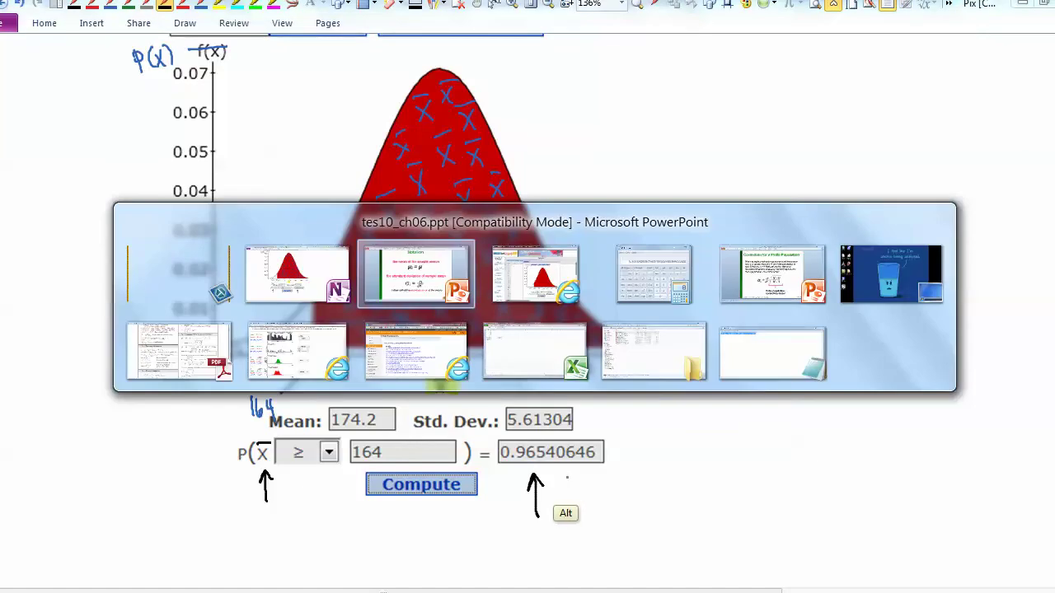
pyautogui.hotkey('alt', 'Tab')
pyautogui.hotkey('alt', 'Tab')
pyautogui.moveTo(550, 378)
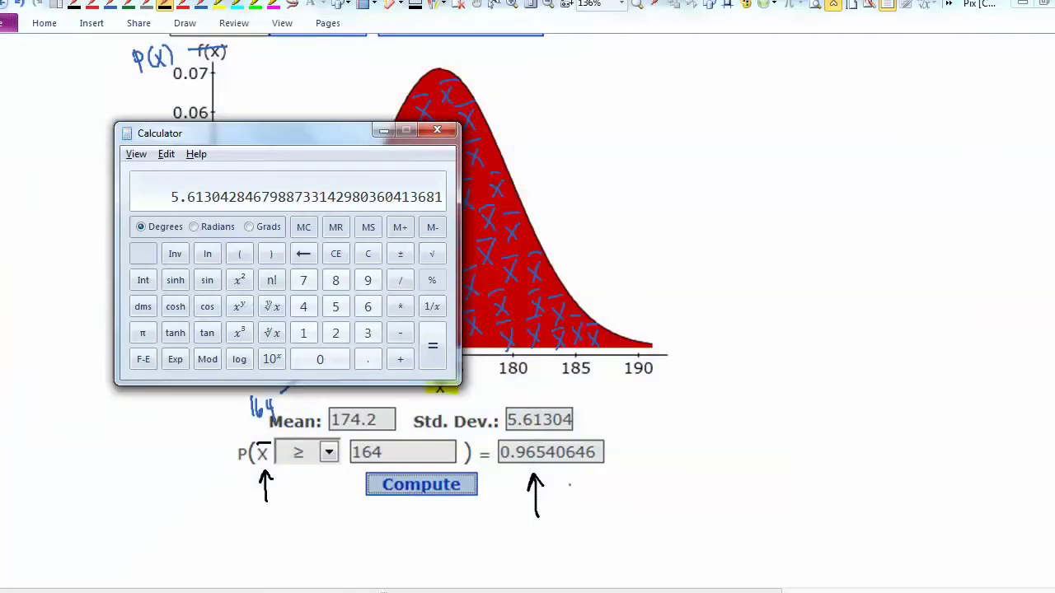
pyautogui.press('shift')
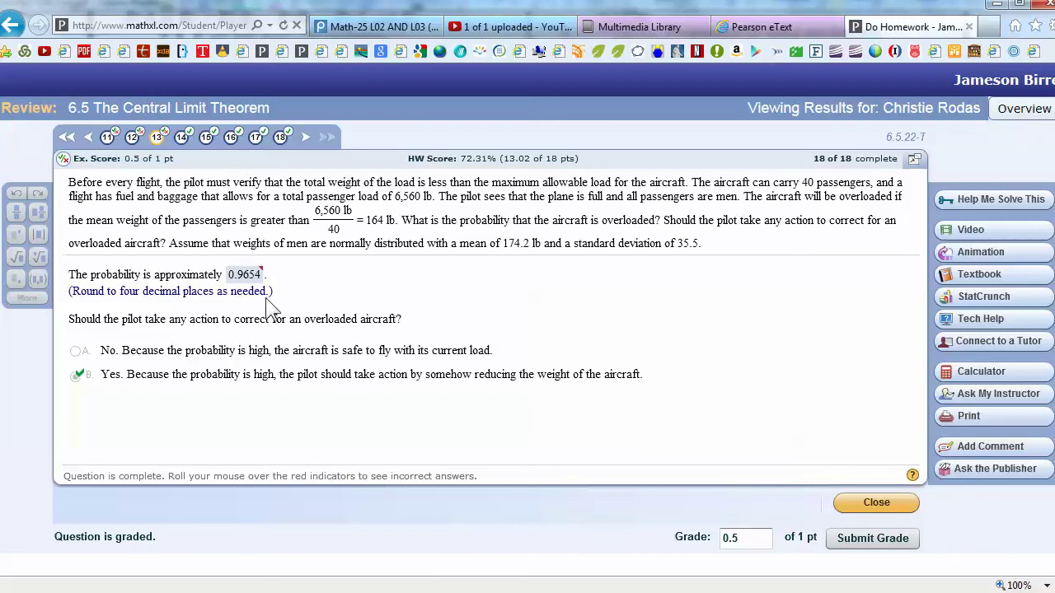
pyautogui.moveTo(253, 281)
# Step: Switch to the StatCrunch normal calculator, set the mean to 164 and the ≥ reference value to 174.2, and compute the probability
pyautogui.hotkey('alt', 'Tab')
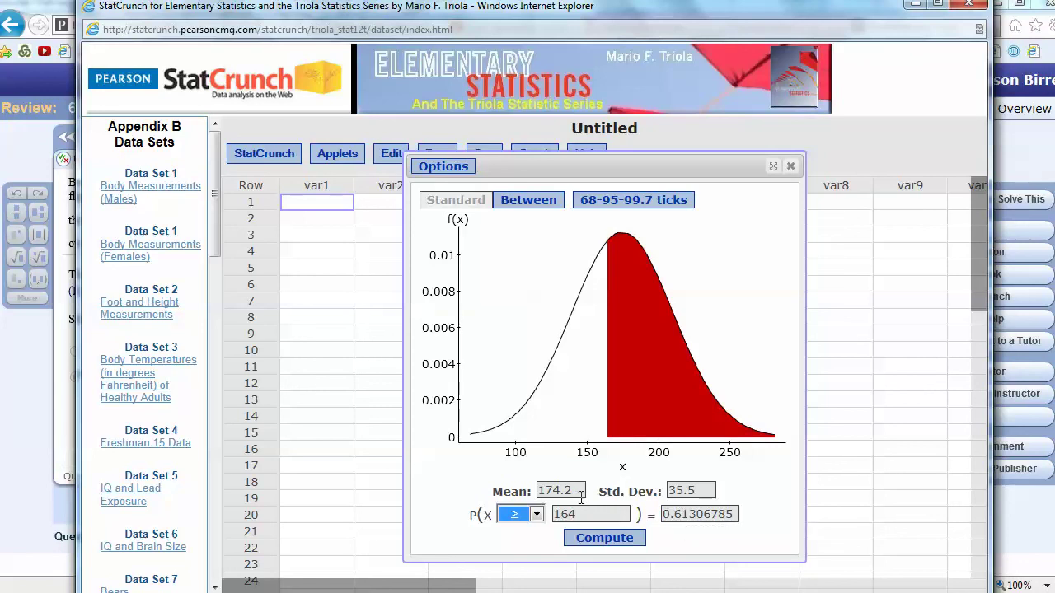
pyautogui.moveTo(580, 493); pyautogui.dragTo(521, 496)
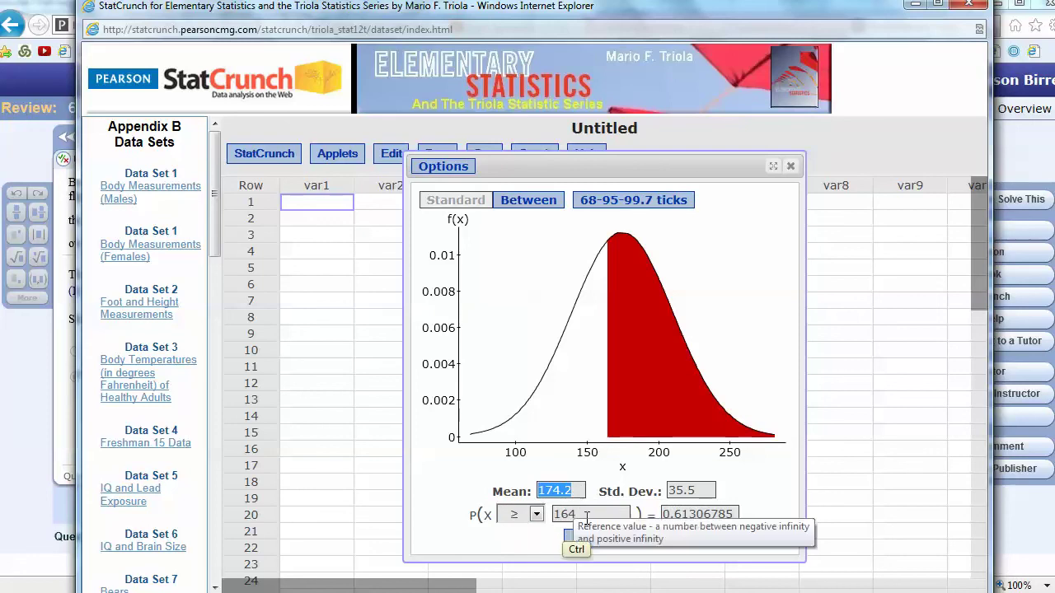
pyautogui.press('BackSpace')
pyautogui.write('164')
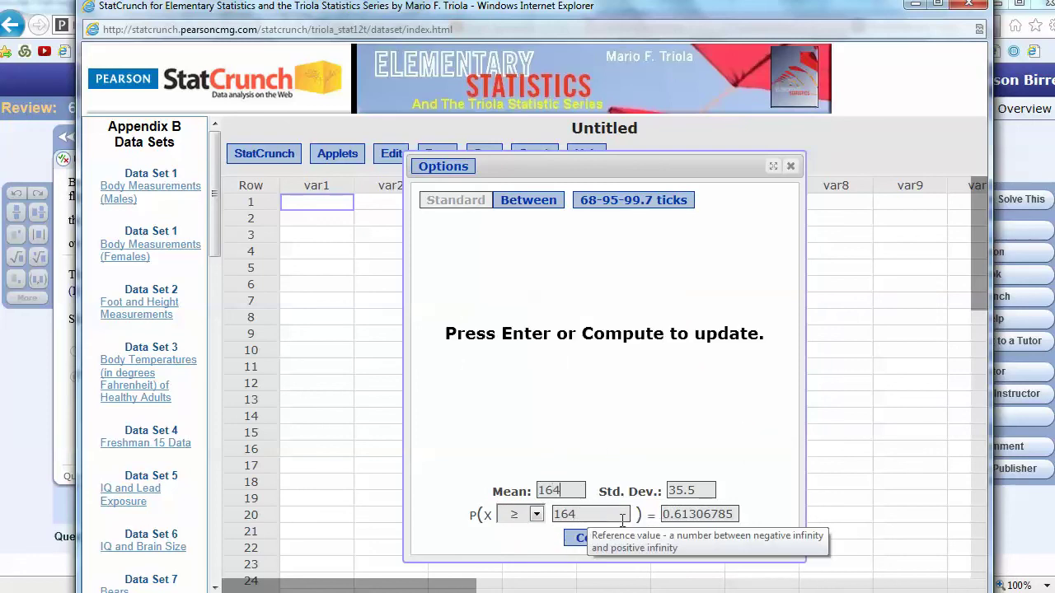
pyautogui.moveTo(593, 515); pyautogui.dragTo(538, 517)
pyautogui.write('174.2')
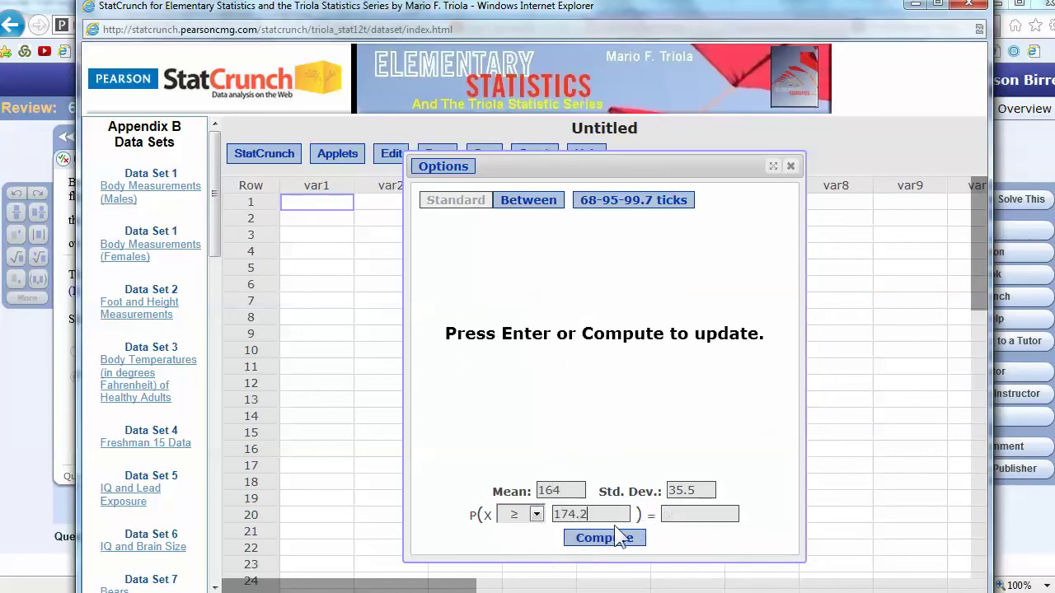
pyautogui.click(640, 541)
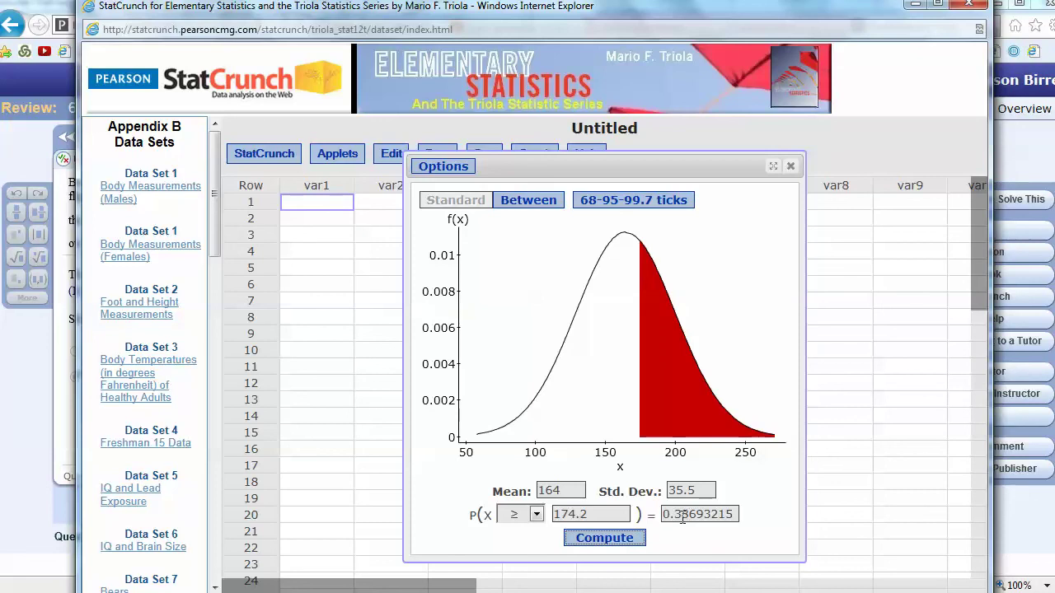
# Step: Replace the standard deviation with 5.6130428467988733142980360413681 copied from Calculator, recompute the probability, and return to the homework question
pyautogui.doubleClick(693, 491)
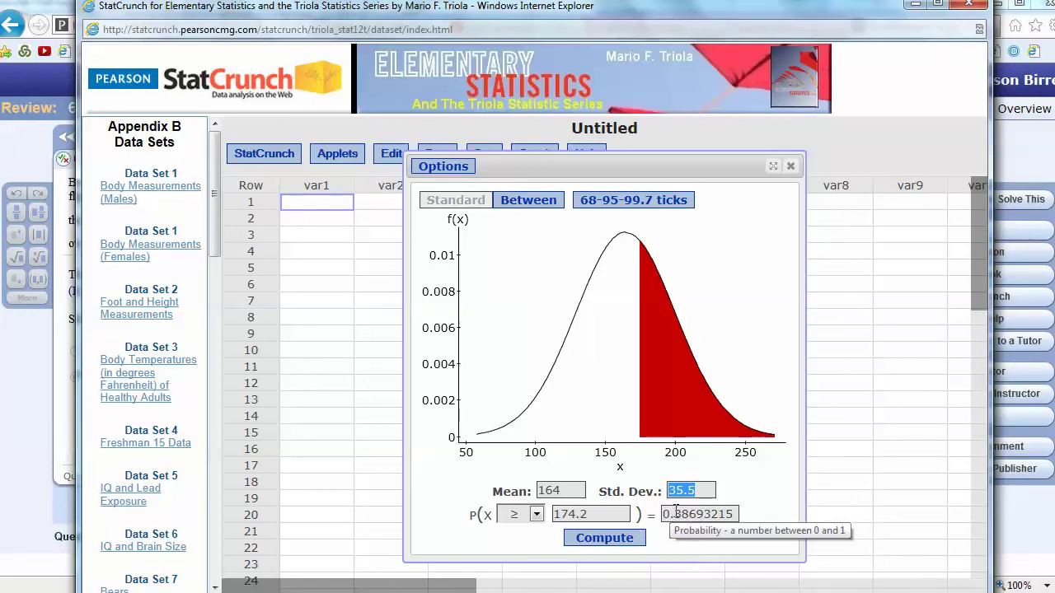
pyautogui.write('35.5')
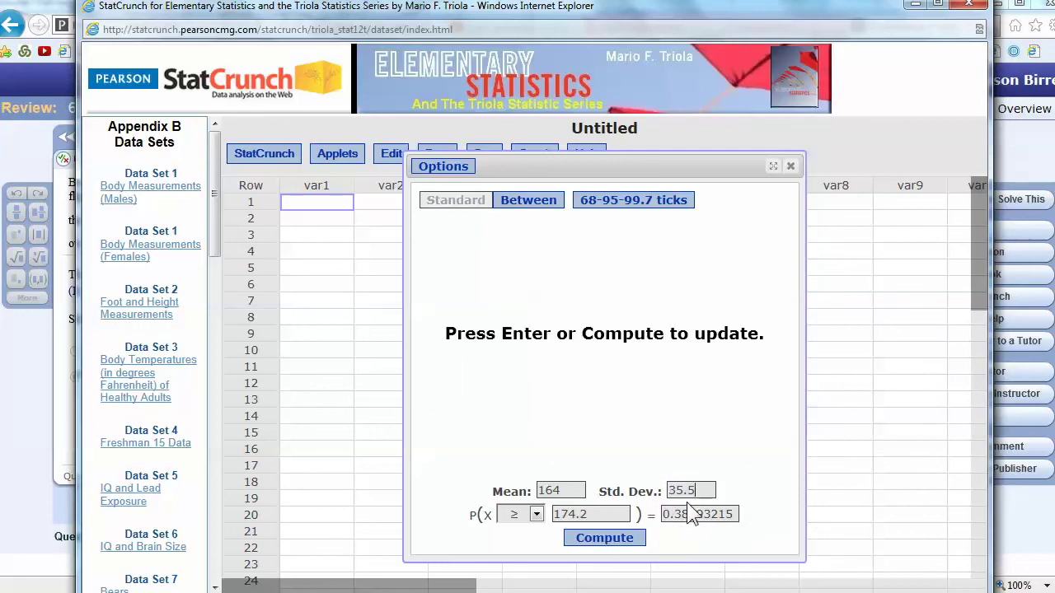
pyautogui.doubleClick(667, 497)
pyautogui.hotkey('alt', 'Tab')
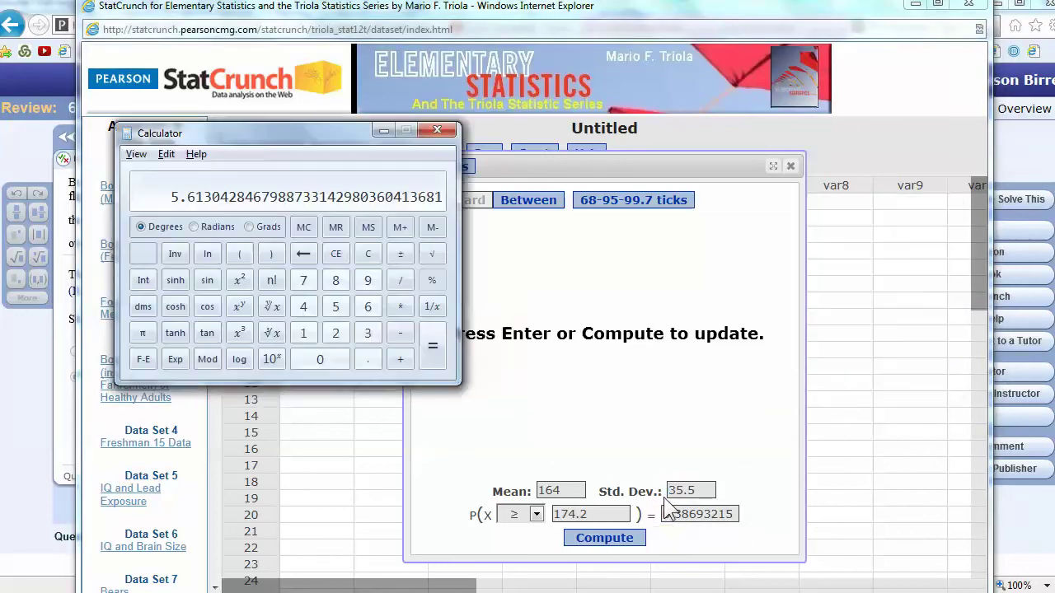
pyautogui.hotkey('alt', 'Tab')
pyautogui.hotkey('alt', 'Tab')
pyautogui.hotkey('ctrl', 'c')
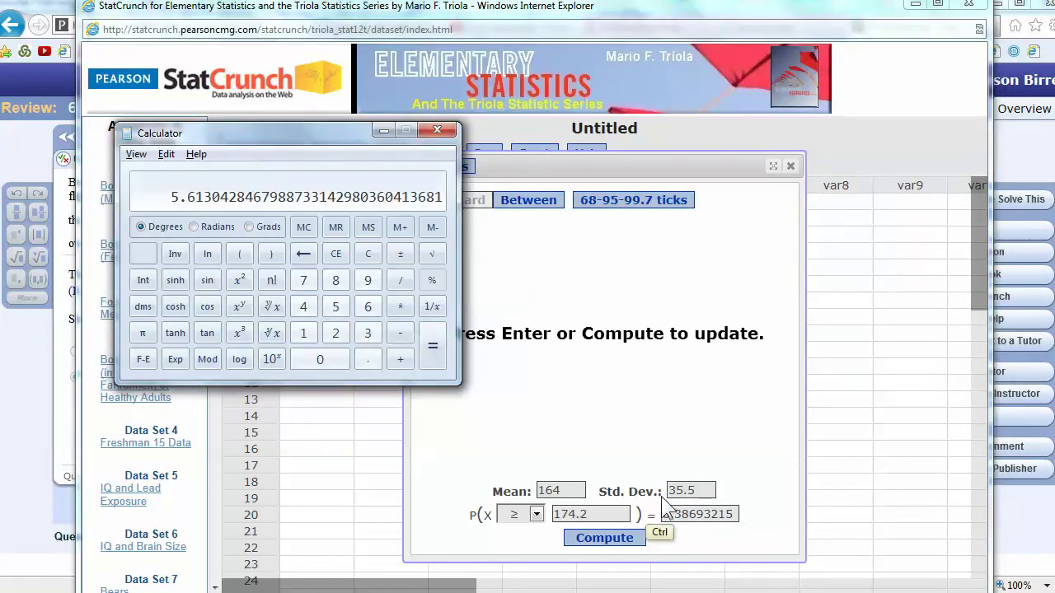
pyautogui.hotkey('alt', 'Tab')
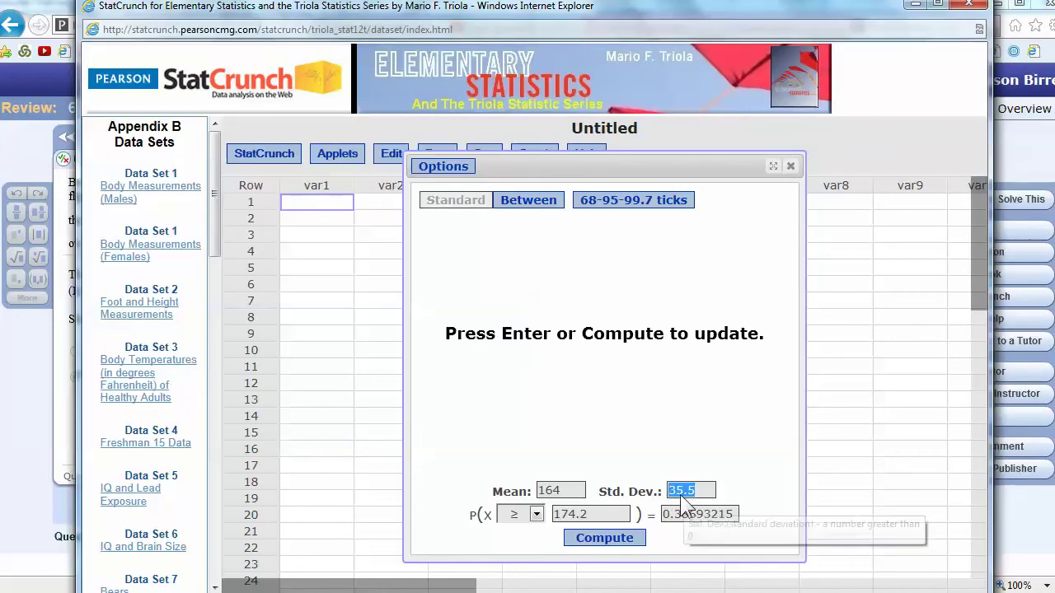
pyautogui.hotkey('ctrl', 'v')
pyautogui.click(636, 537)
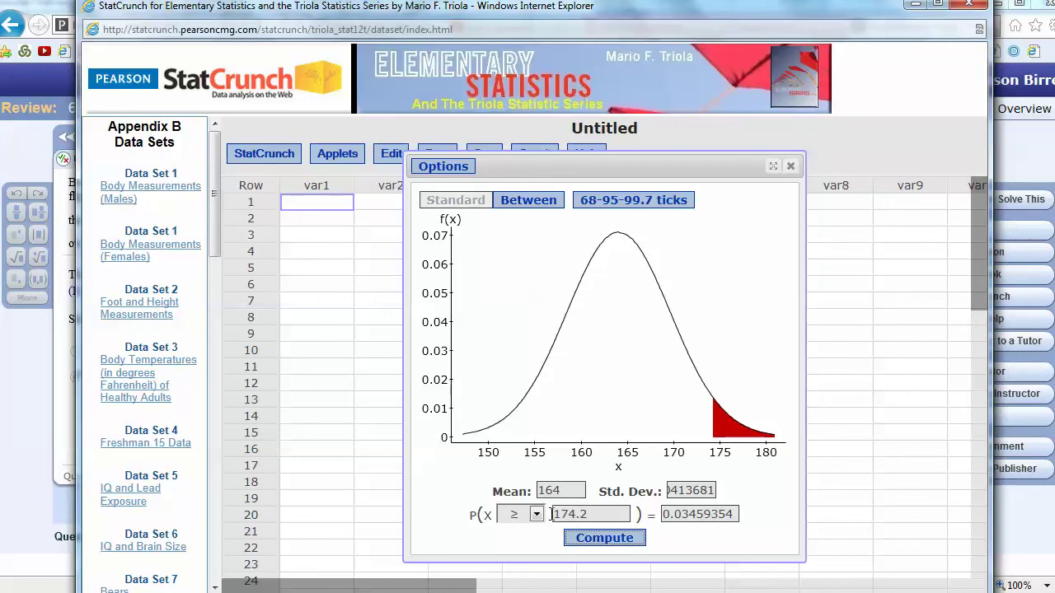
pyautogui.hotkey('alt', 'Tab')
pyautogui.click(64, 433)
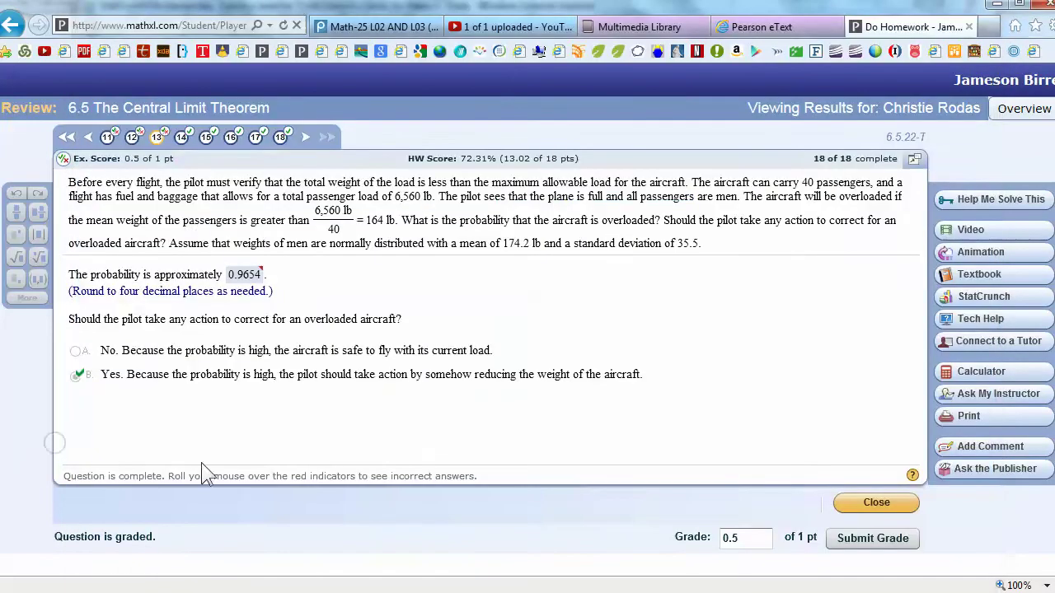